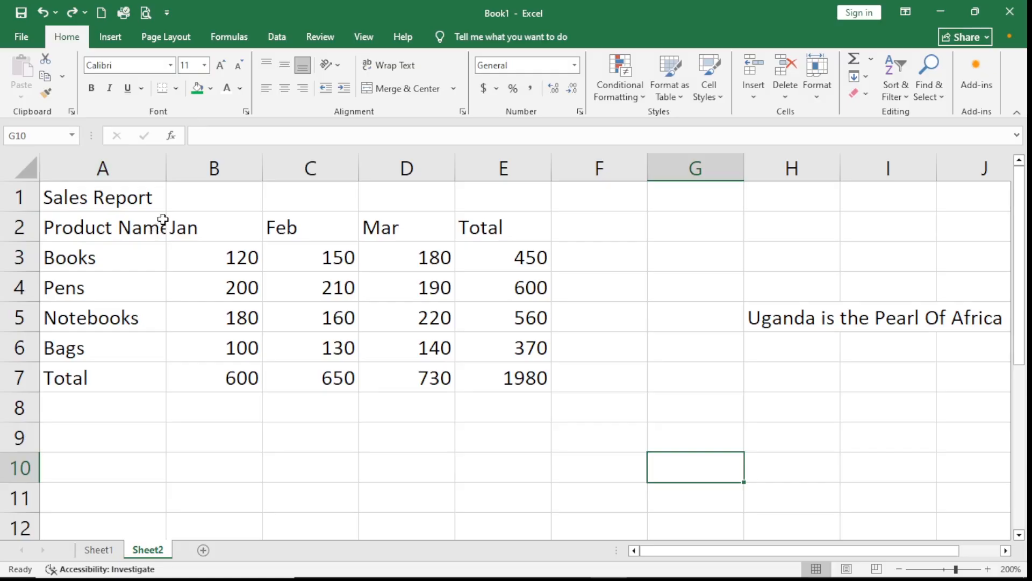
Change the font of the Sales Report title in cell A1 to Arial Black
left_click(66, 197)
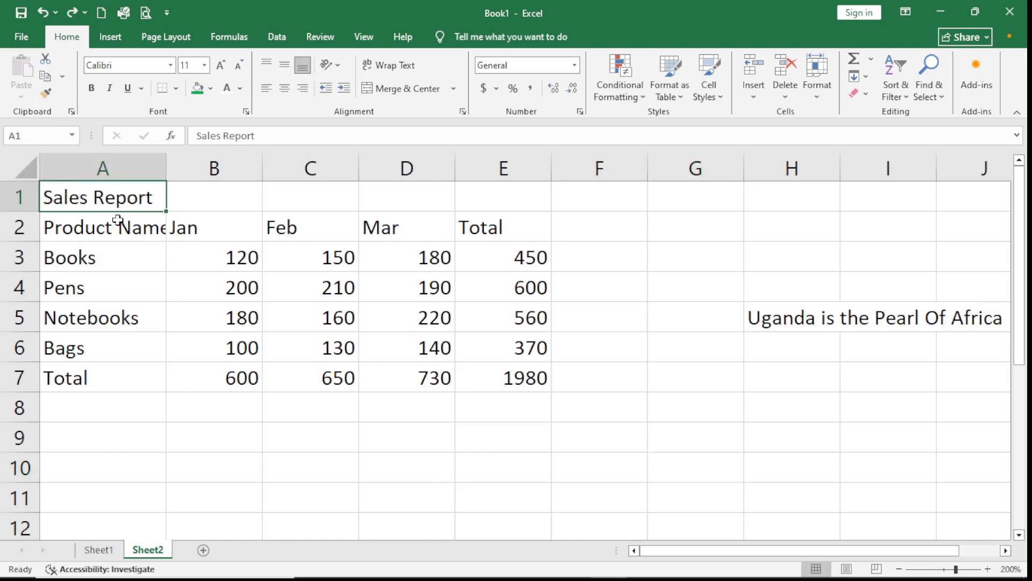
left_click(170, 66)
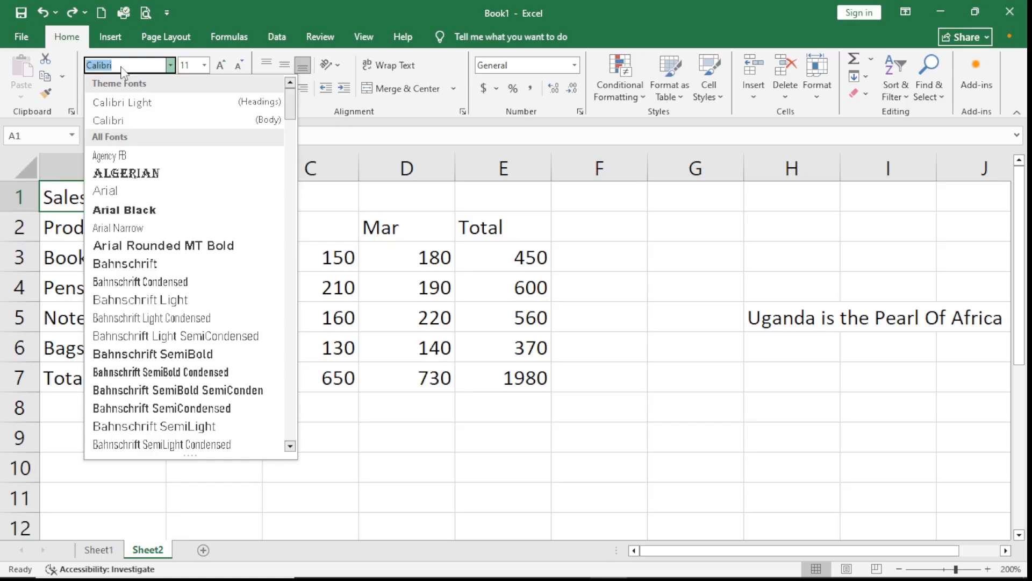
type("Arial Black")
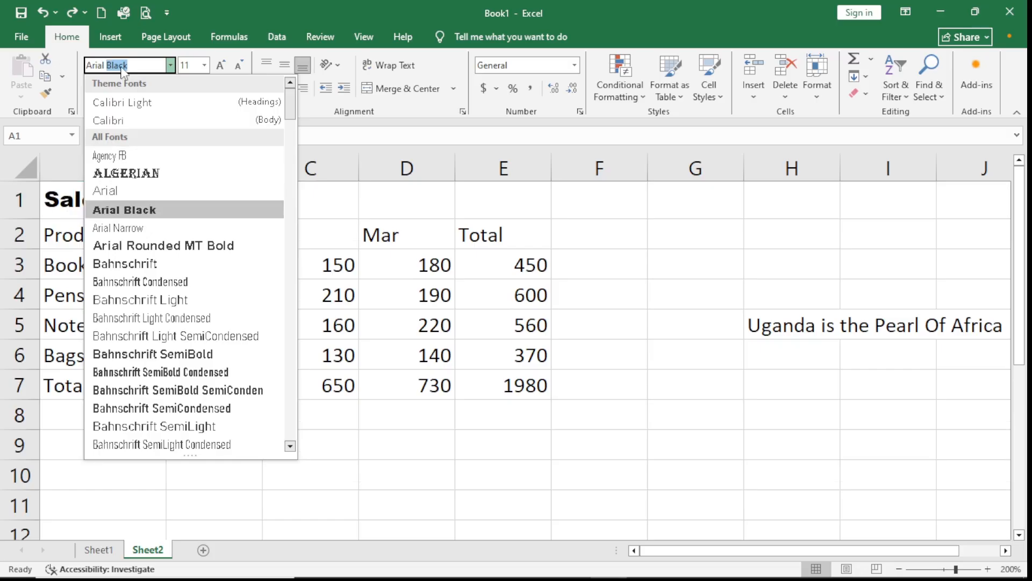
key("Return")
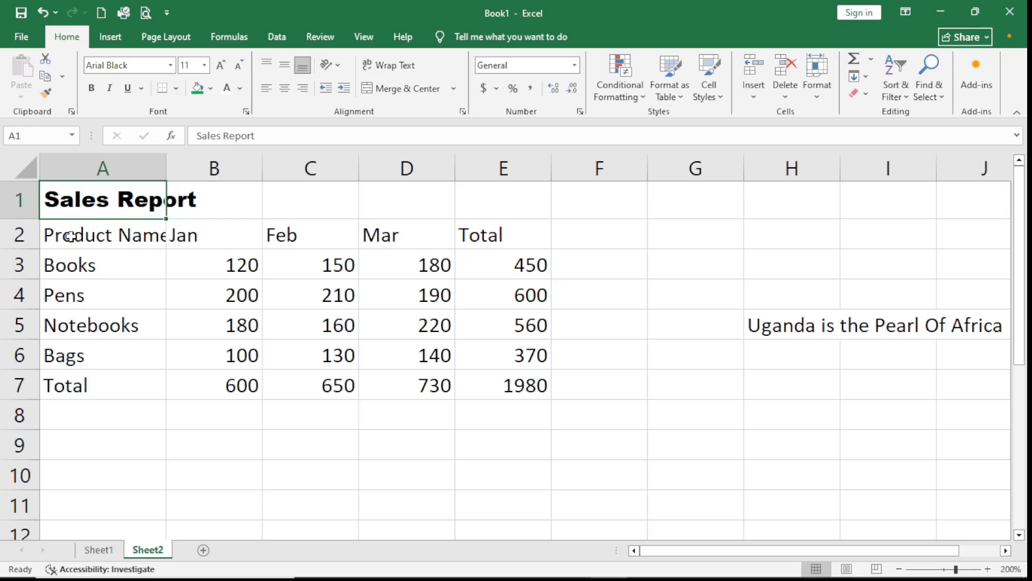
Set the font size of the header row A2:E2 to 12 and undo the change
left_click(51, 232)
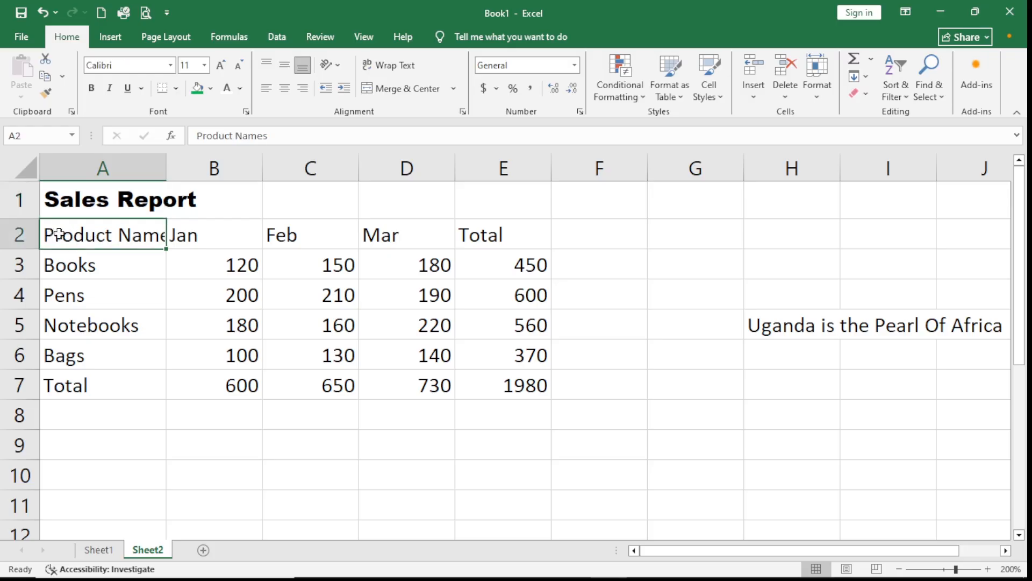
left_click_drag(51, 232, 484, 228)
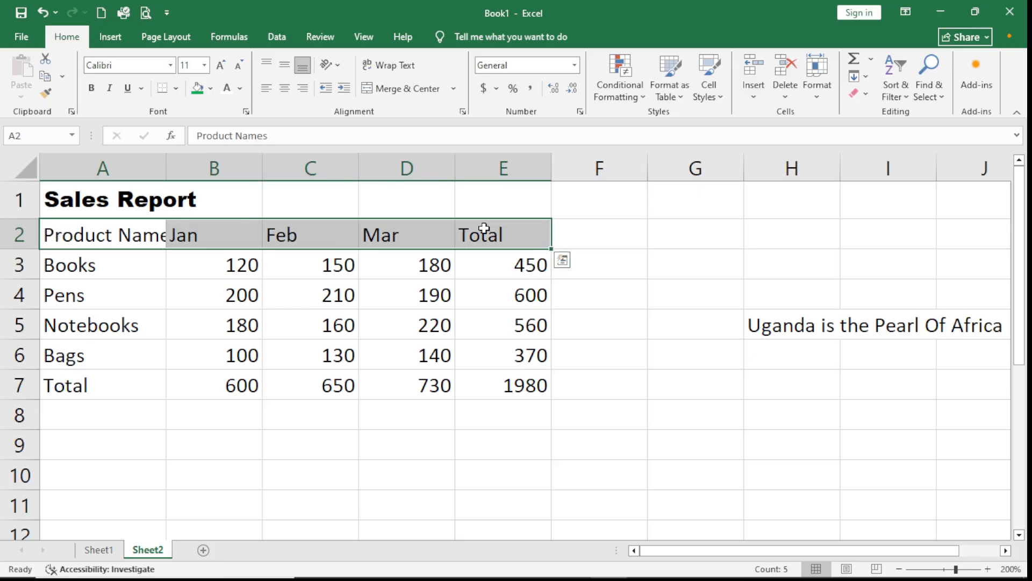
left_click(205, 65)
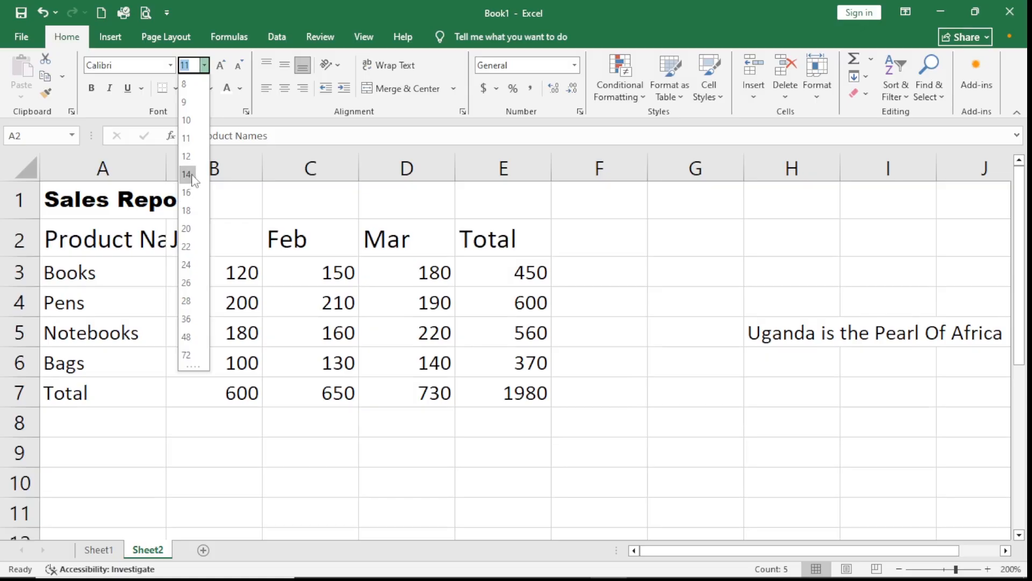
left_click(150, 246)
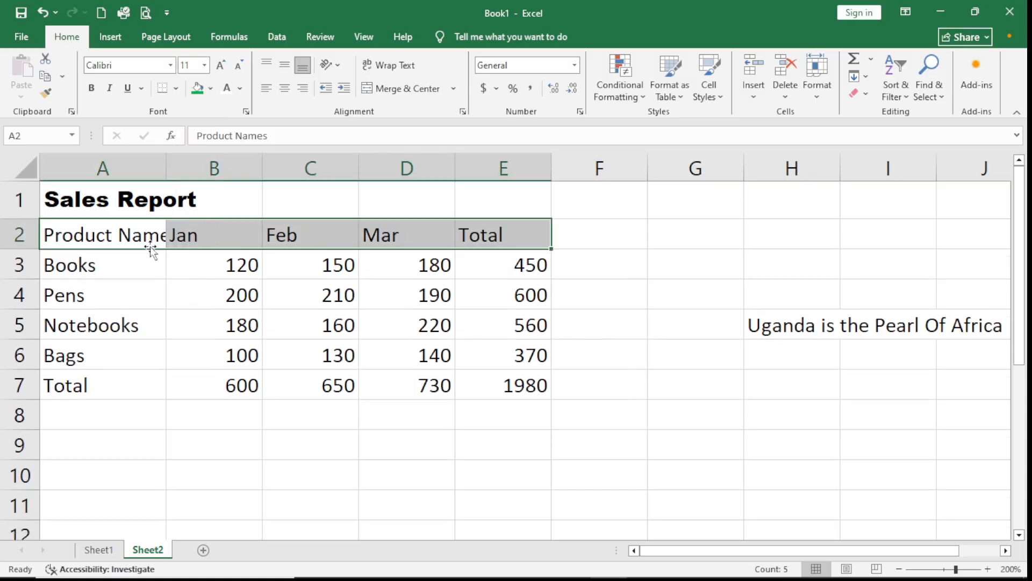
left_click(204, 65)
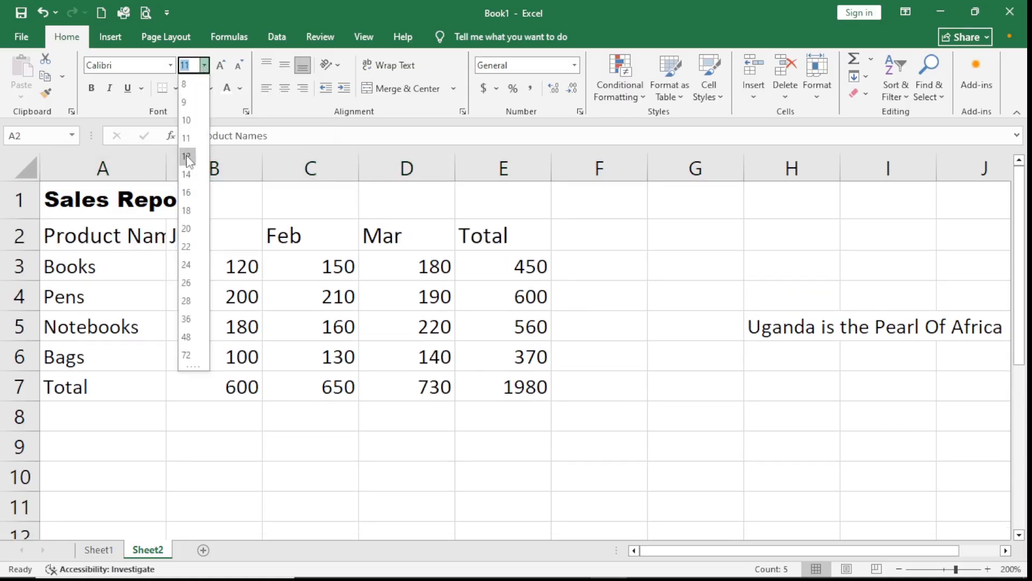
left_click(186, 156)
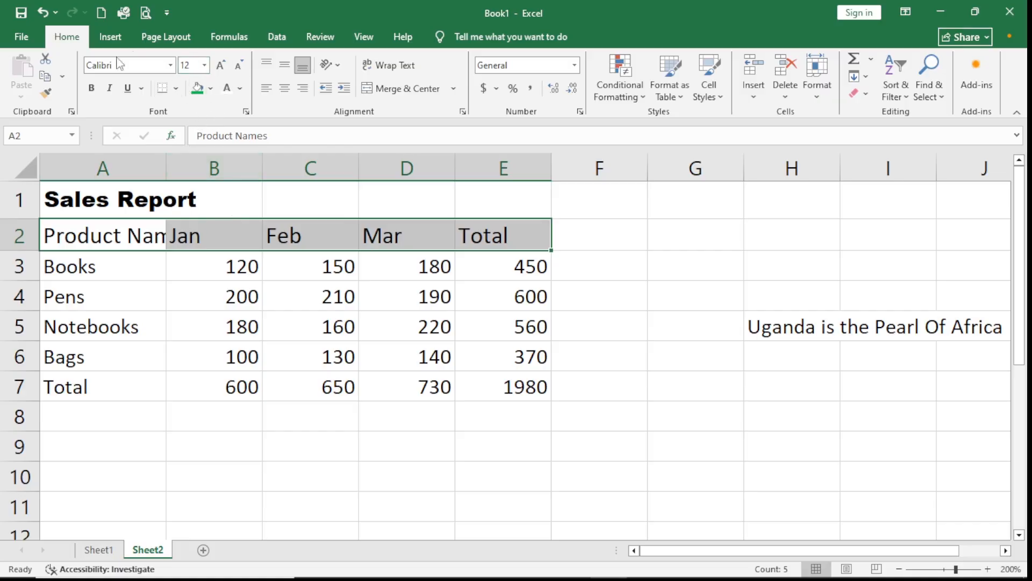
left_click(43, 12)
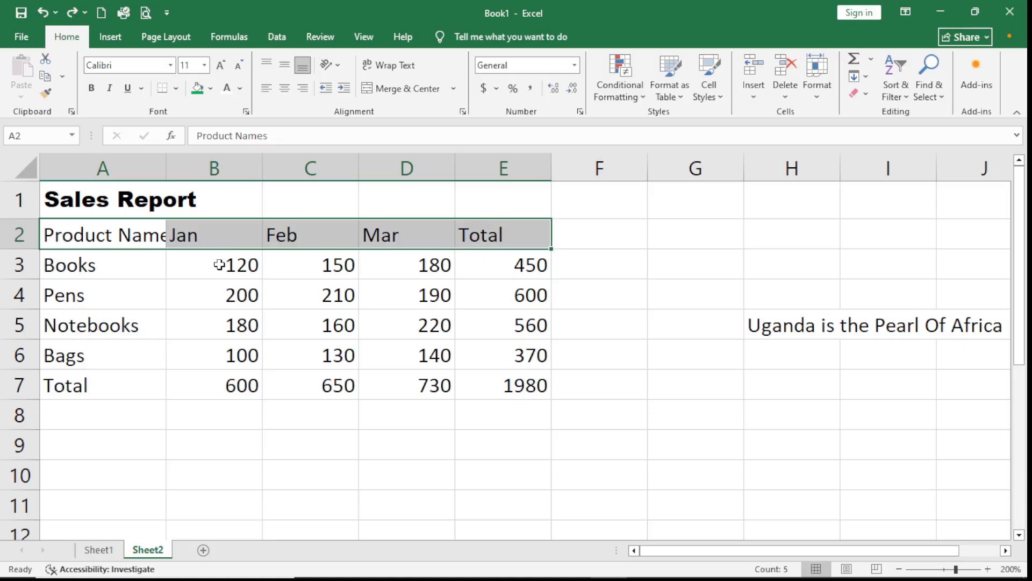
Increase the header row's font size stepwise to 16 and decrease it stepwise back to 11
left_click(222, 65)
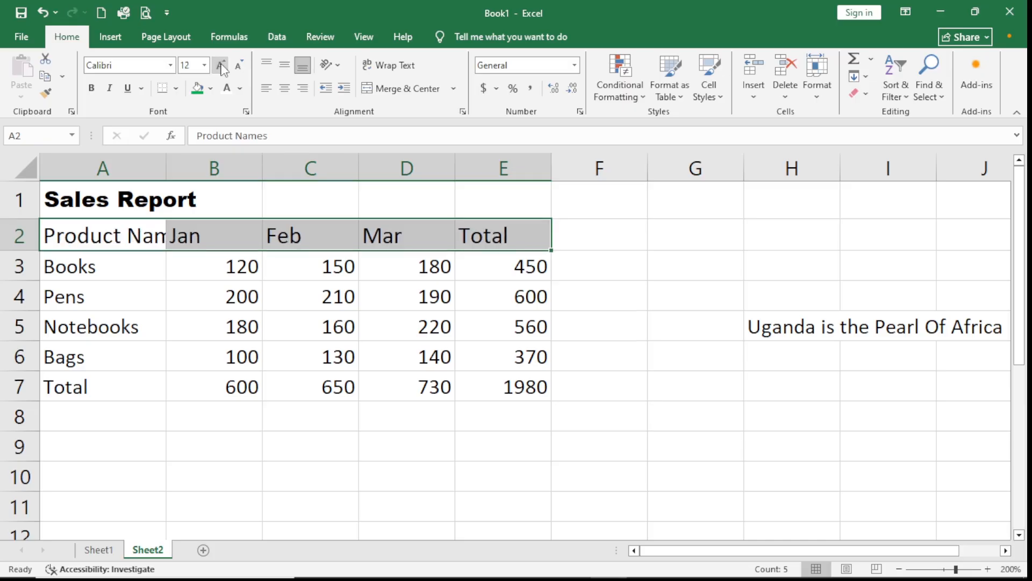
left_click(221, 65)
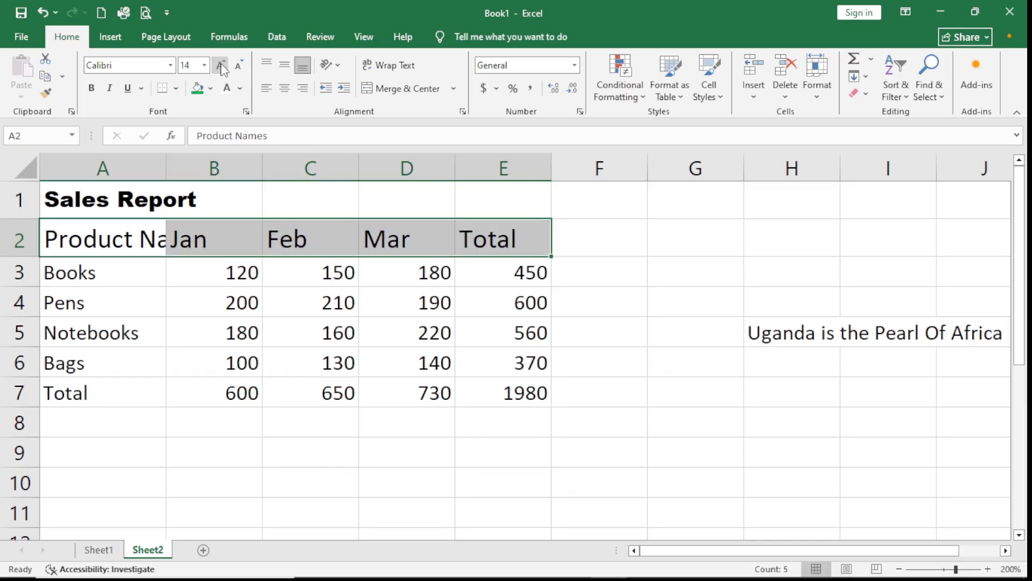
left_click(221, 66)
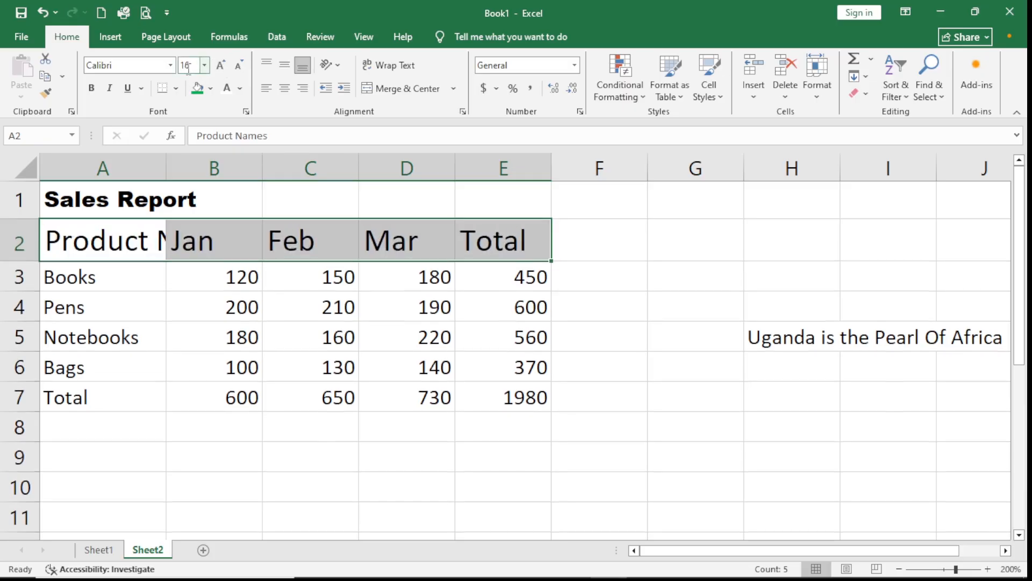
left_click(240, 67)
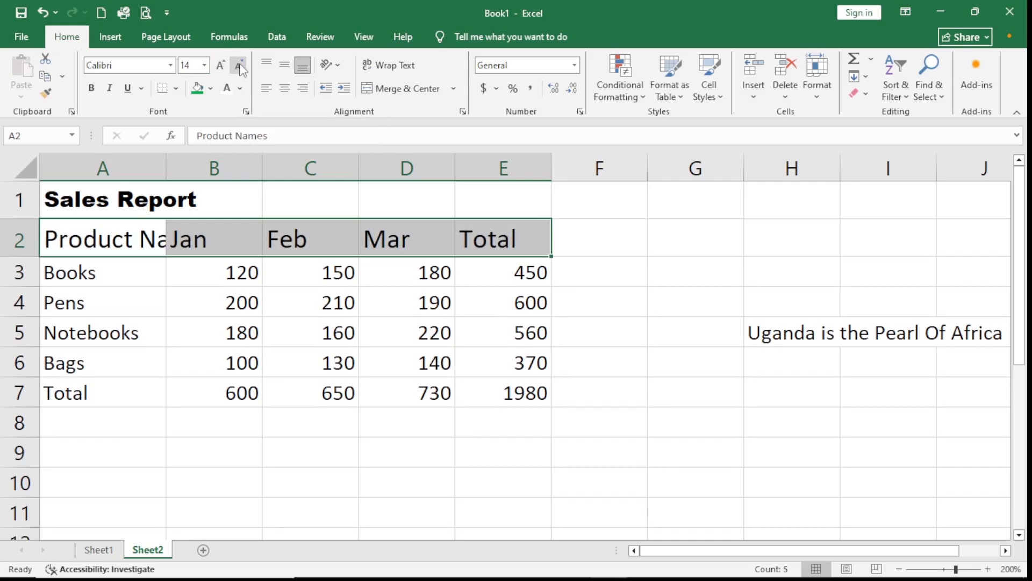
left_click(239, 67)
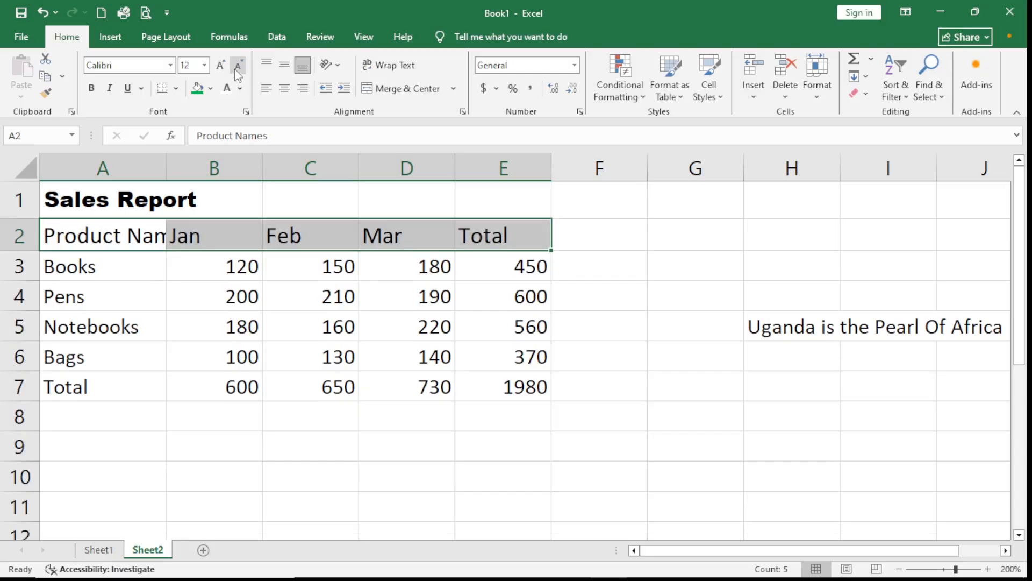
left_click(238, 67)
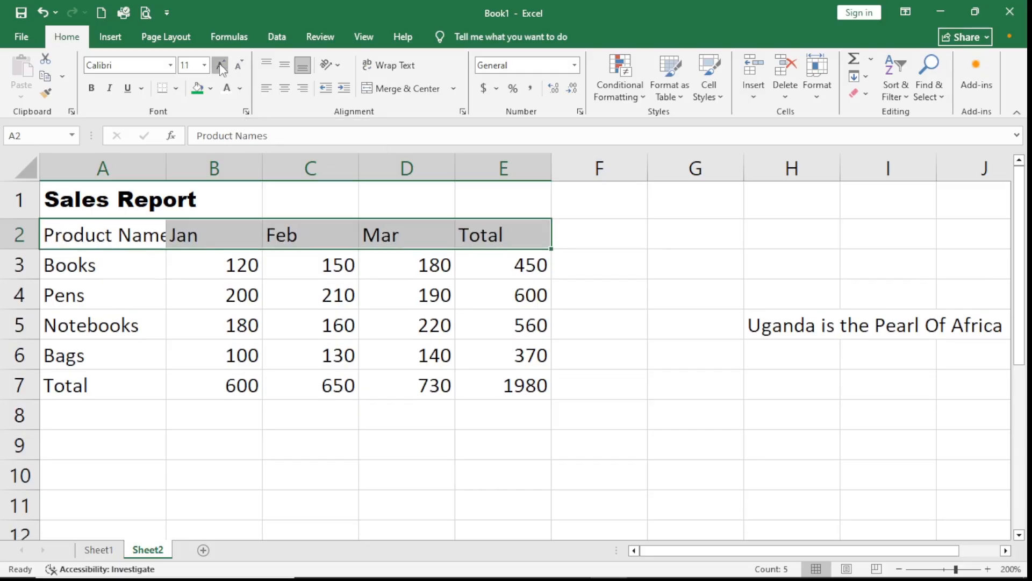
Increase the font size of header cells A2:E2 to 16 and reduce it stepwise to 12
left_click(221, 66)
left_click(221, 66)
left_click(221, 66)
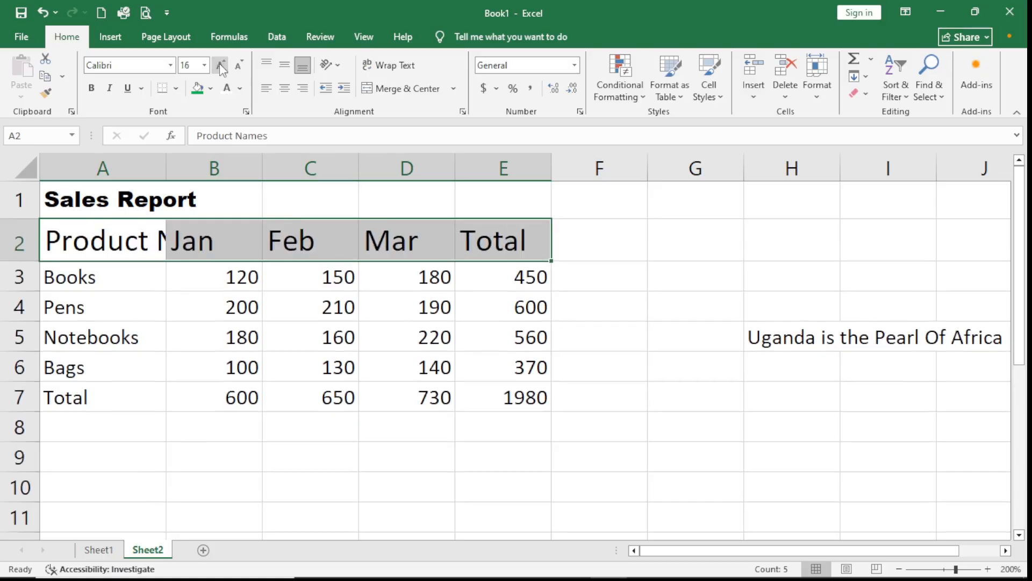
left_click(239, 66)
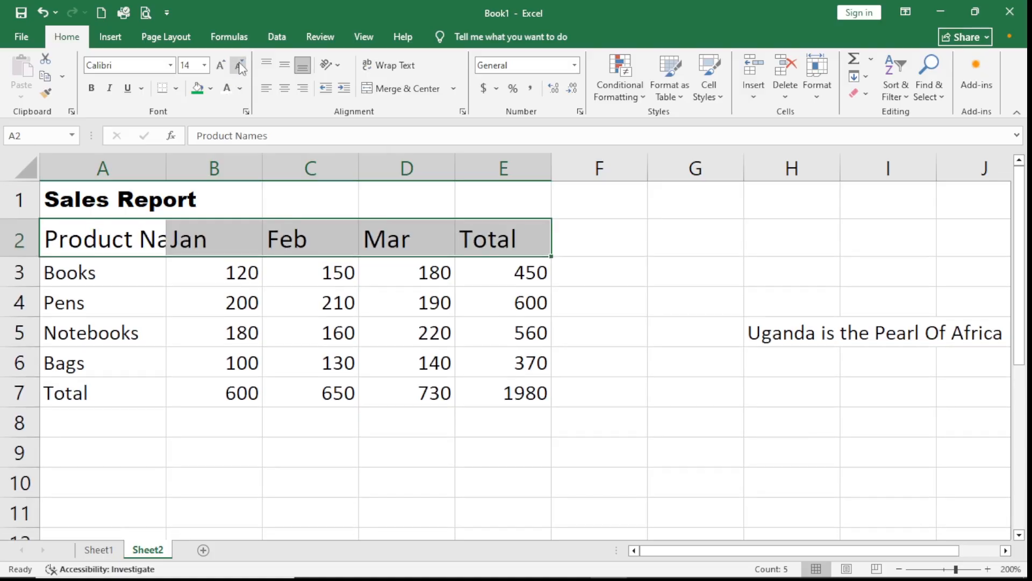
left_click(240, 67)
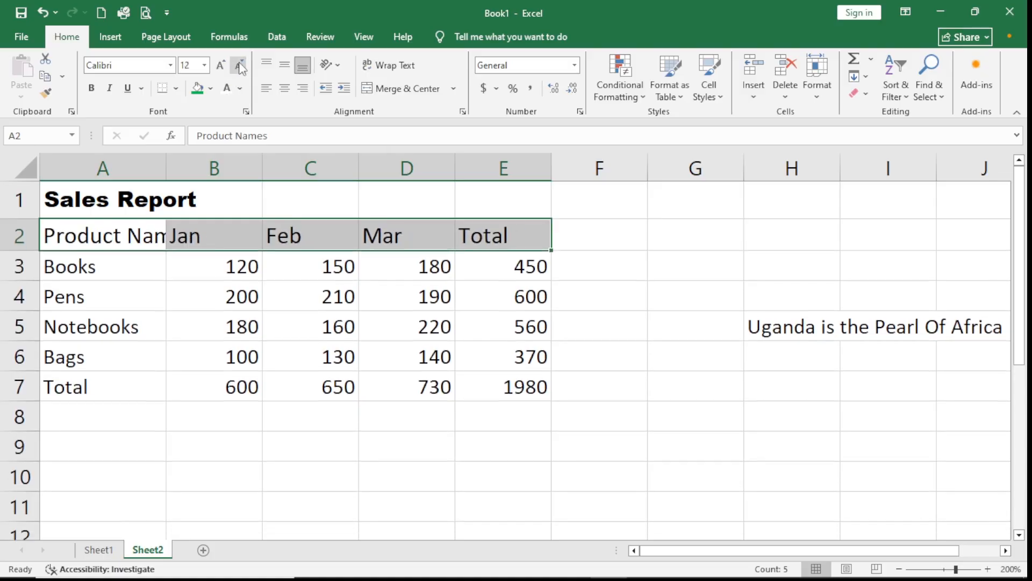
left_click(641, 314)
Make the header row text in A2:E2 bold
left_click_drag(511, 237, 60, 237)
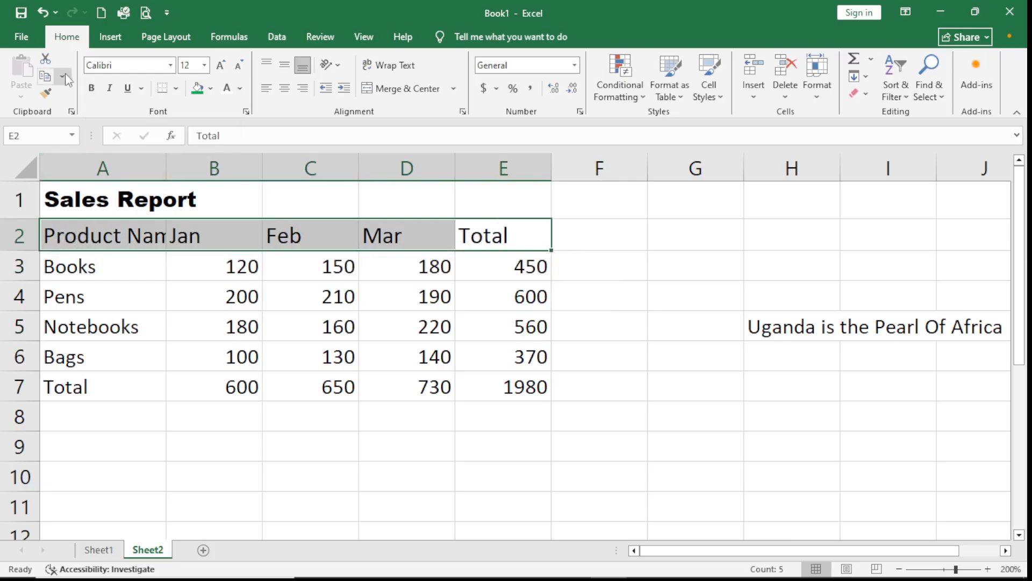
left_click(92, 88)
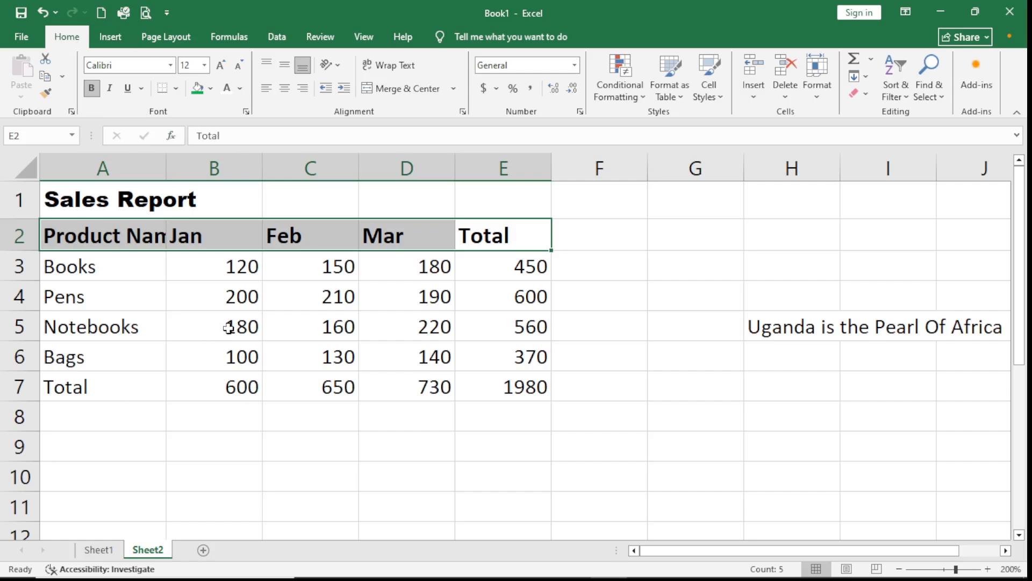
left_click(578, 328)
Apply bold to the product totals in E3:E7 and to the monthly Total row in A7:D7
left_click_drag(521, 260, 515, 397)
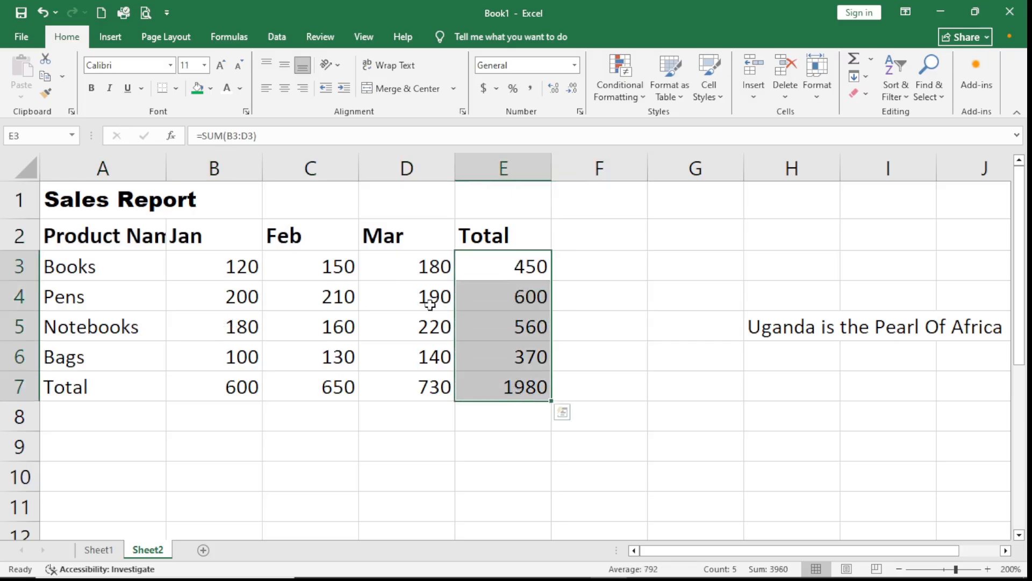
left_click(91, 89)
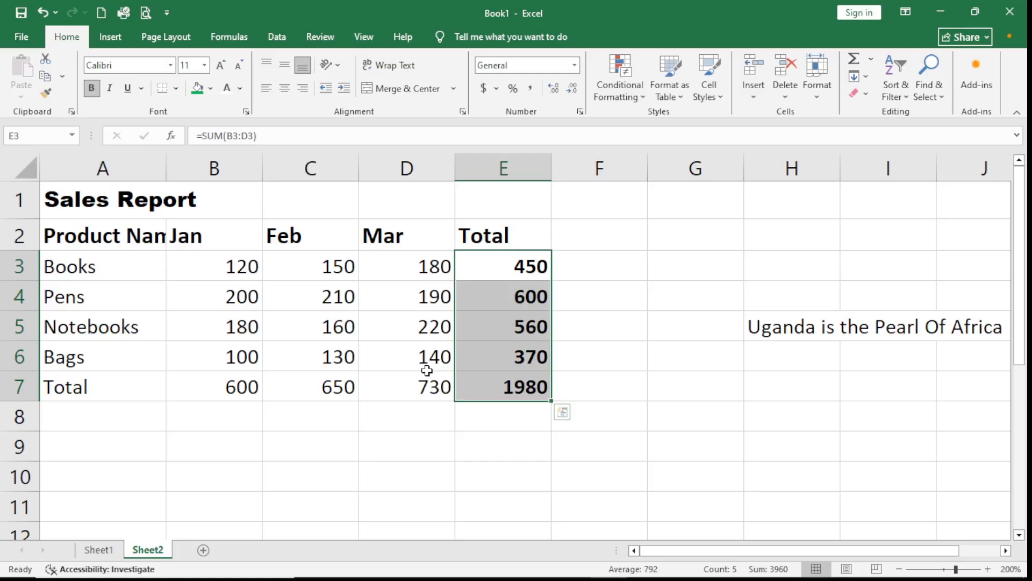
left_click(423, 448)
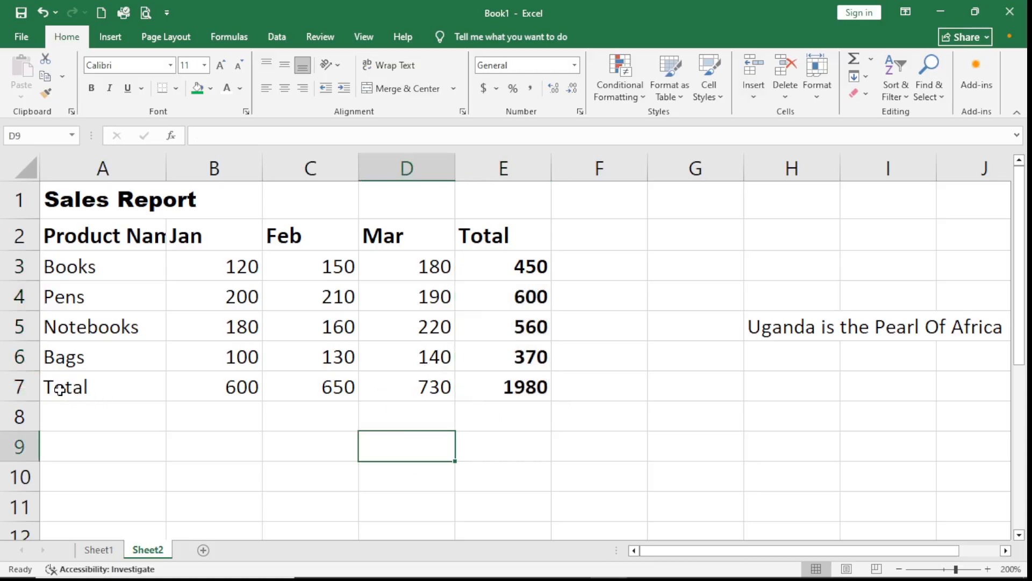
left_click_drag(60, 389, 352, 389)
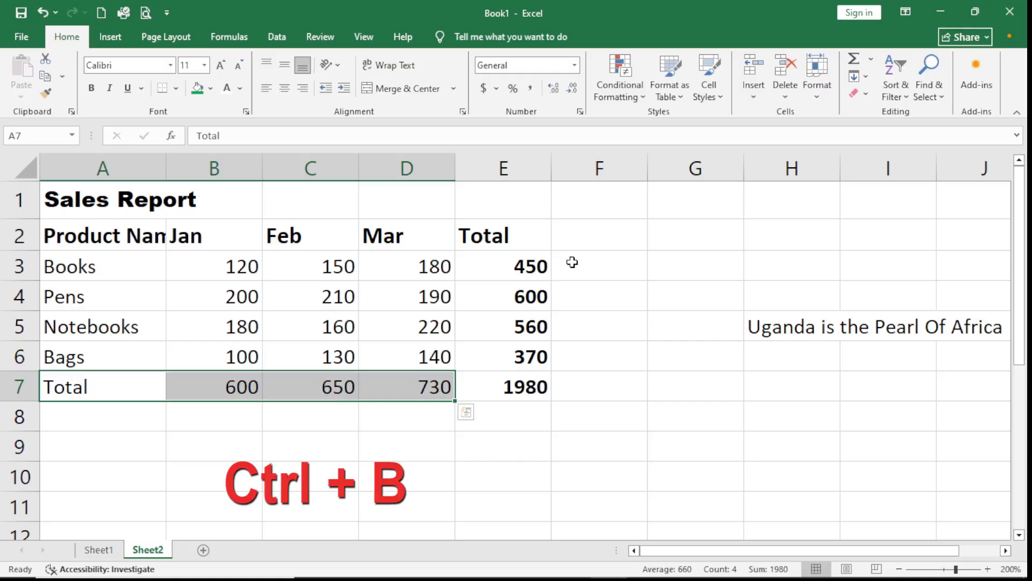
key("ctrl+b")
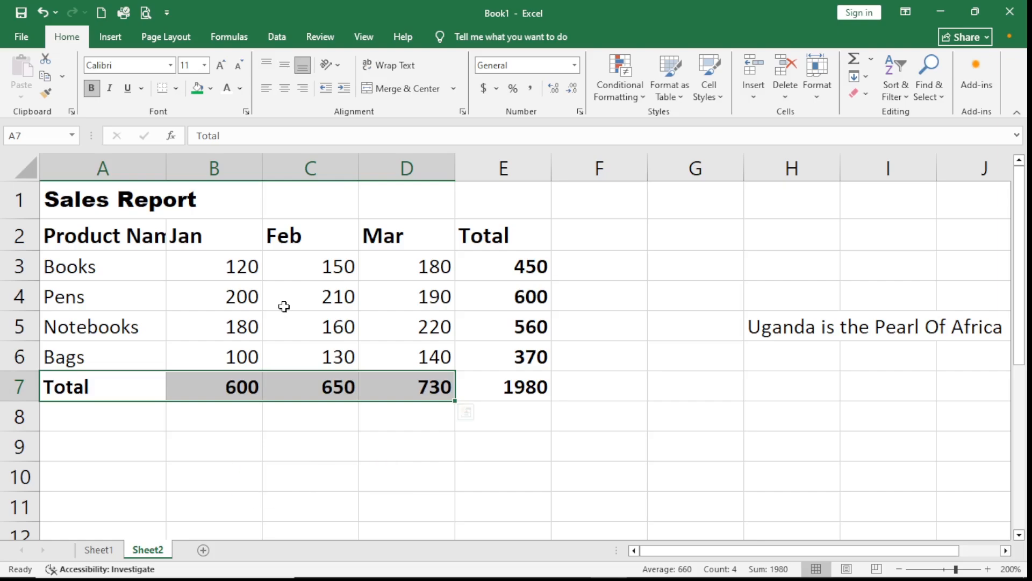
left_click(286, 452)
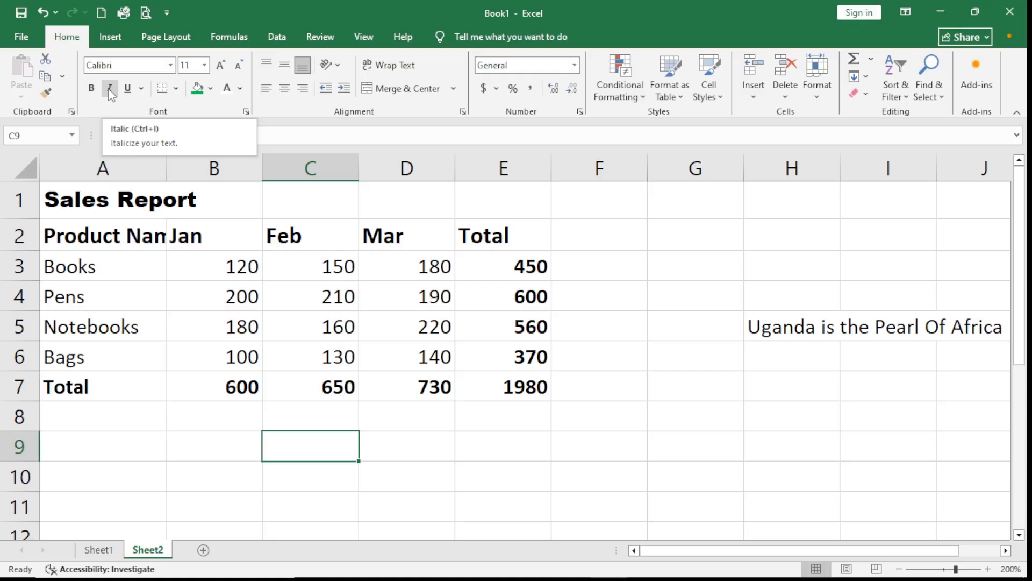
Italicize and underline the text "Uganda is the Pearl Of Africa" in cell H5
left_click(785, 335)
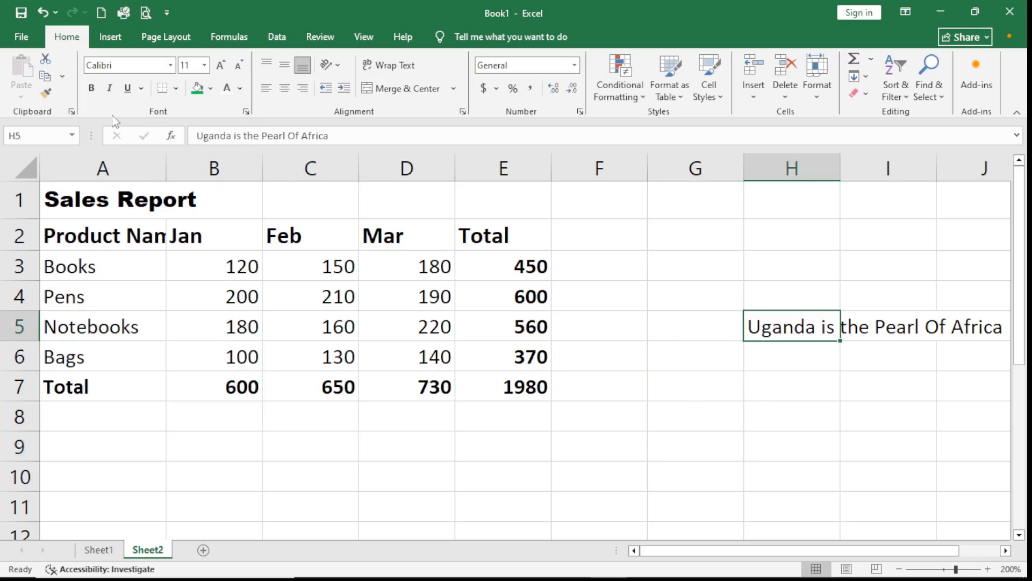
left_click(110, 87)
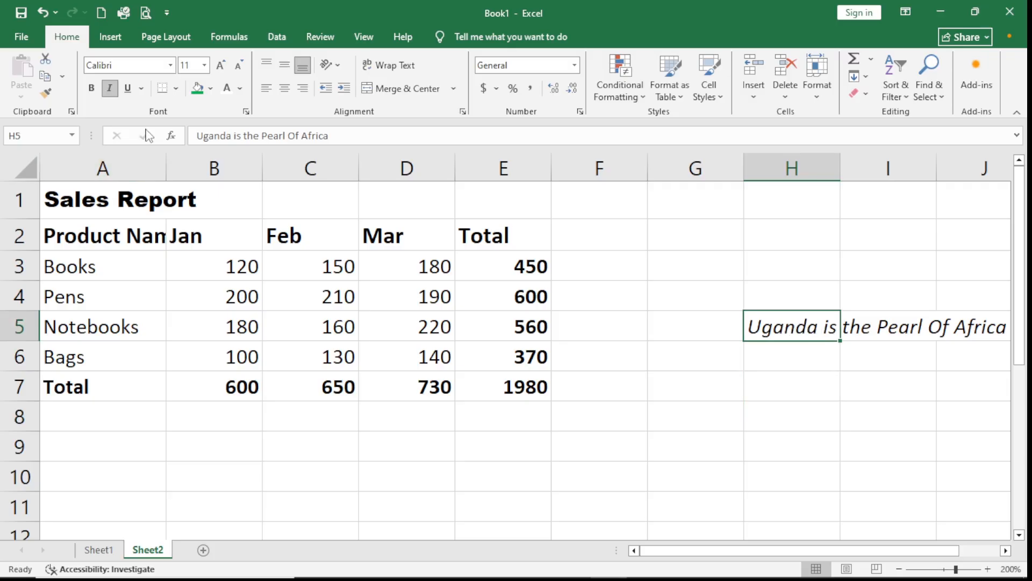
left_click(128, 89)
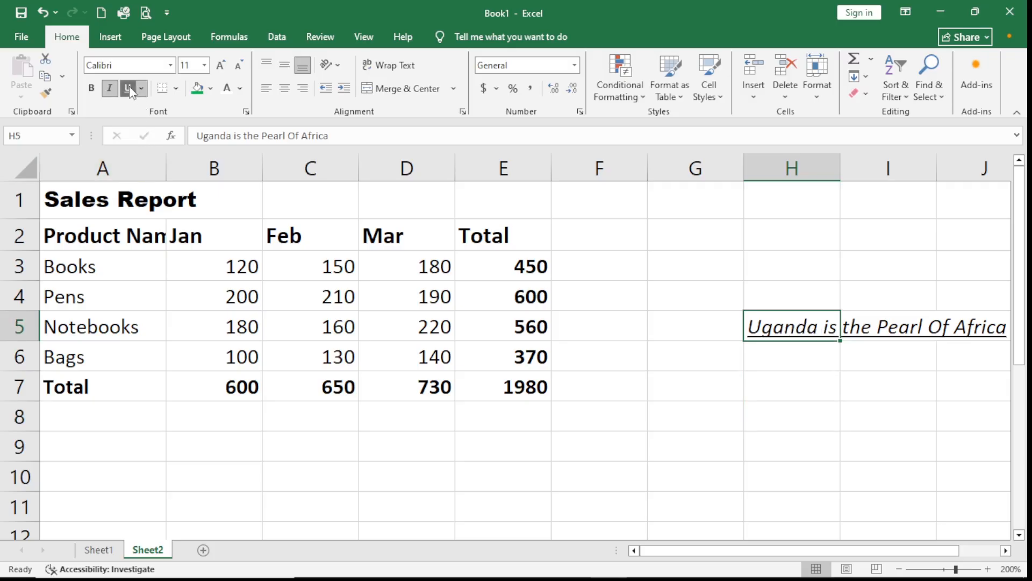
left_click(760, 387)
Change the underline style of the text in cell H5 to Double Underline
left_click(780, 330)
left_click(142, 88)
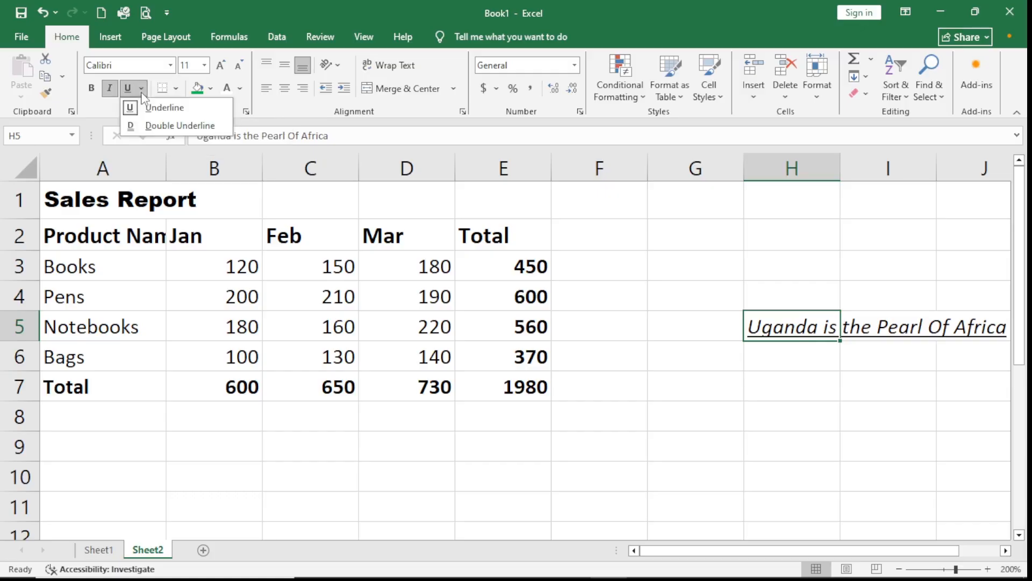
left_click(149, 126)
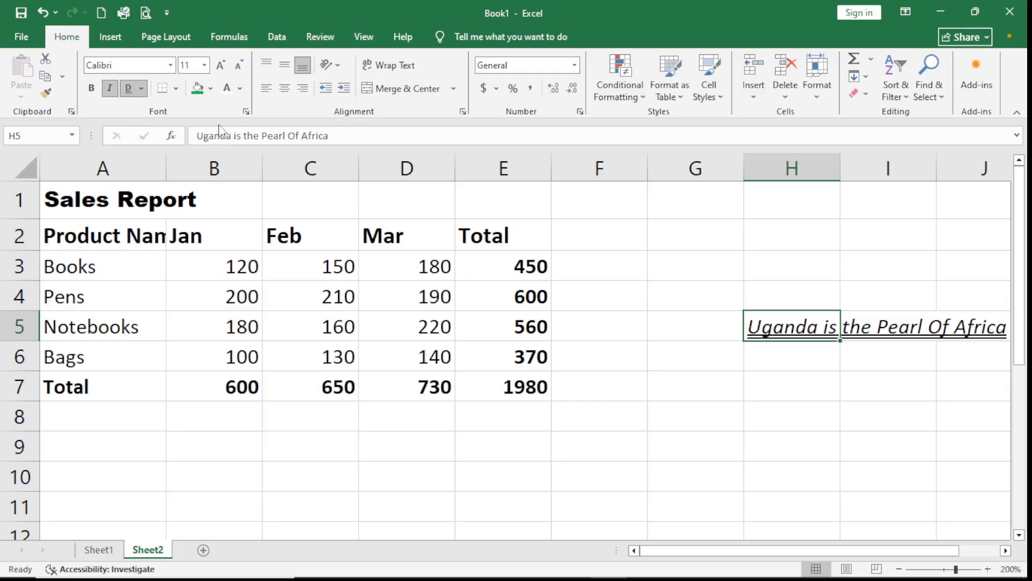
left_click(798, 379)
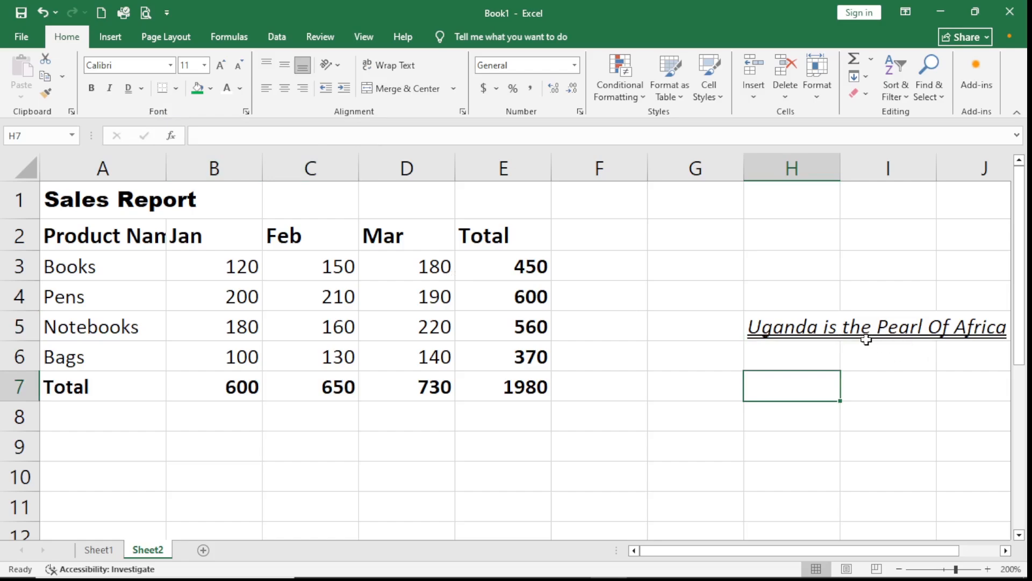
left_click(767, 328)
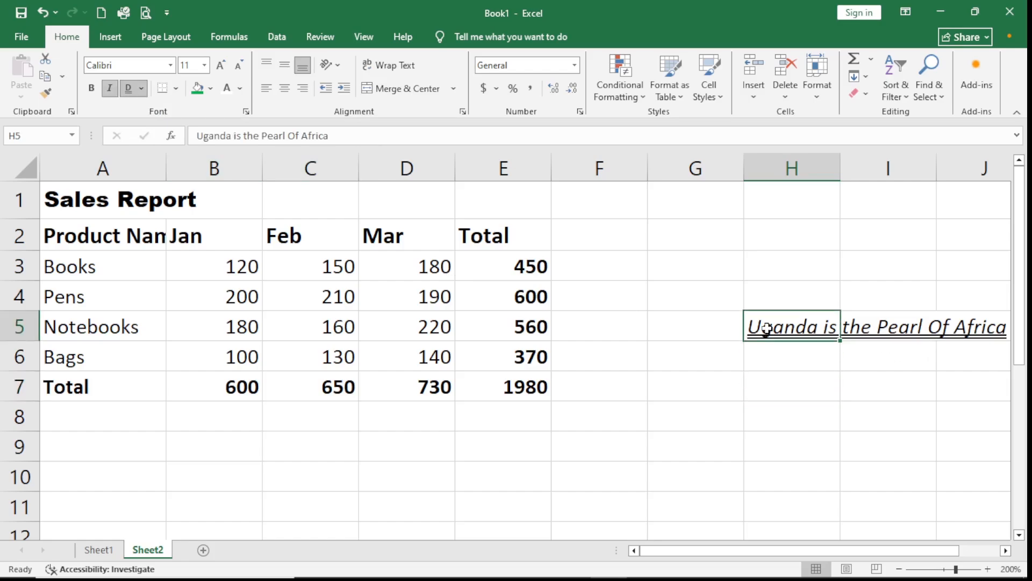
Change the underline style of the text in cell H5 to a single Underline
left_click(143, 88)
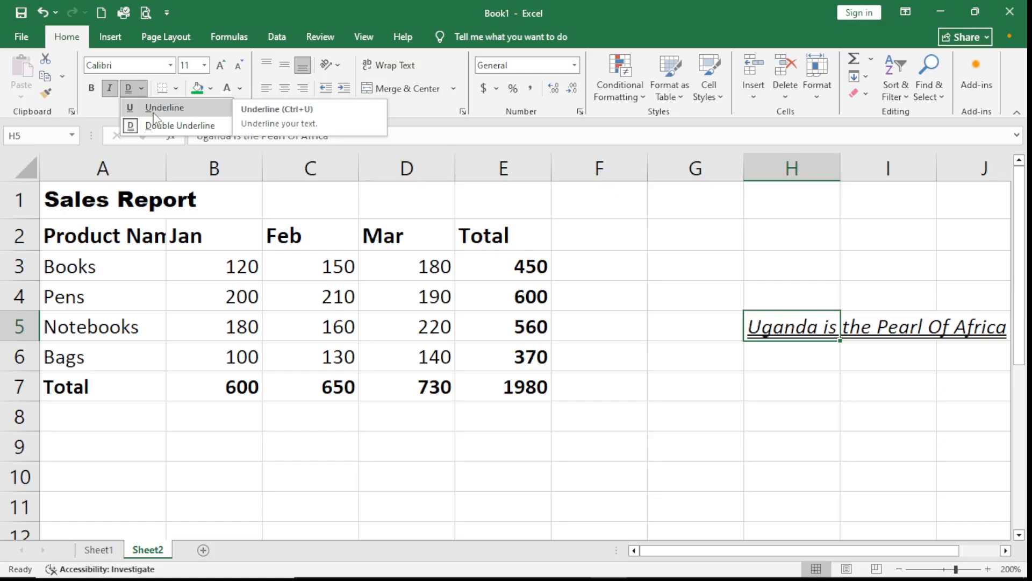
left_click(154, 113)
left_click(759, 409)
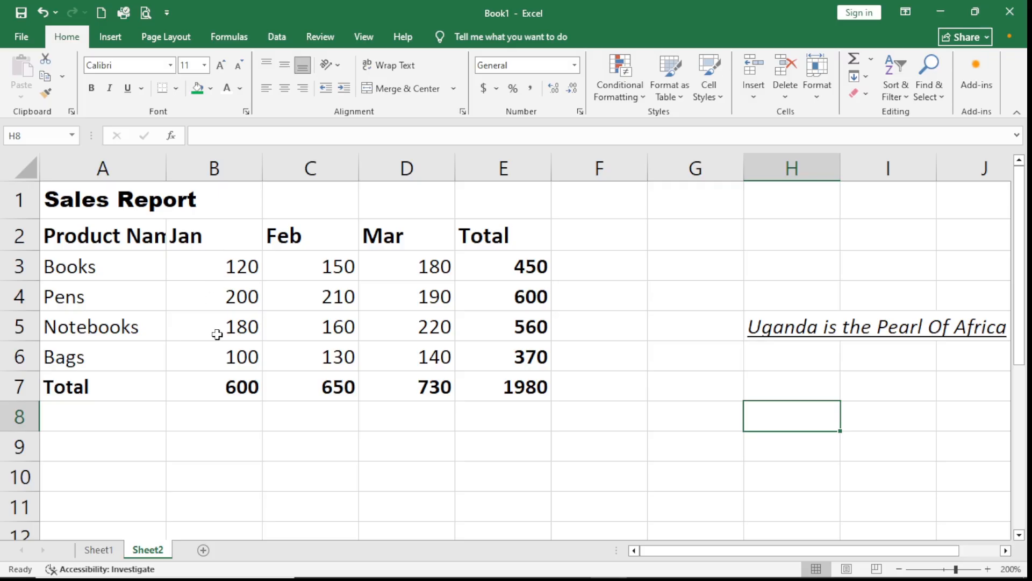
Examine how the month headers and the sales figures in B2:E7 are aligned within their cells
left_click(195, 231)
left_click(239, 314)
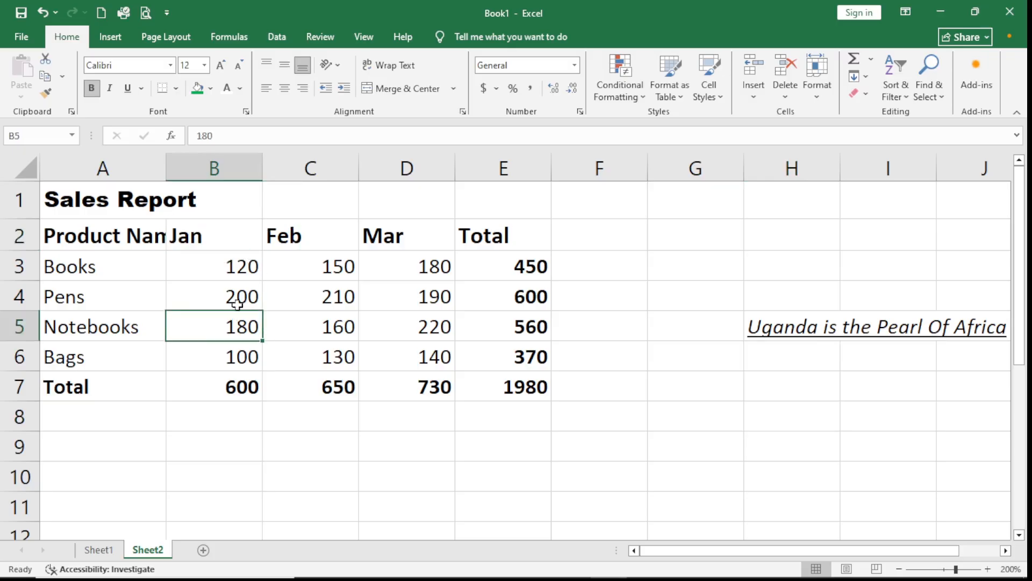
left_click_drag(209, 237, 463, 380)
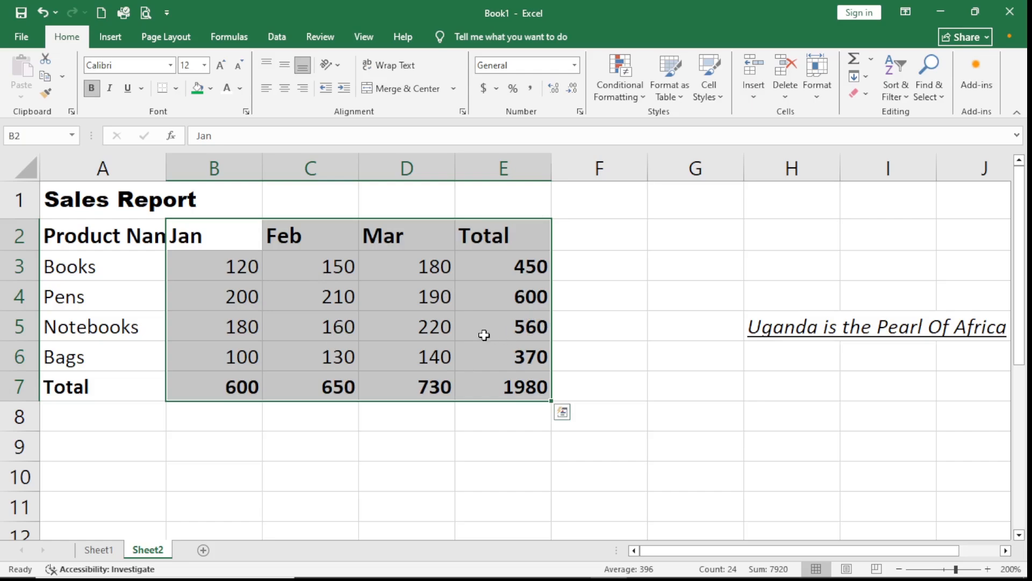
left_click(591, 314)
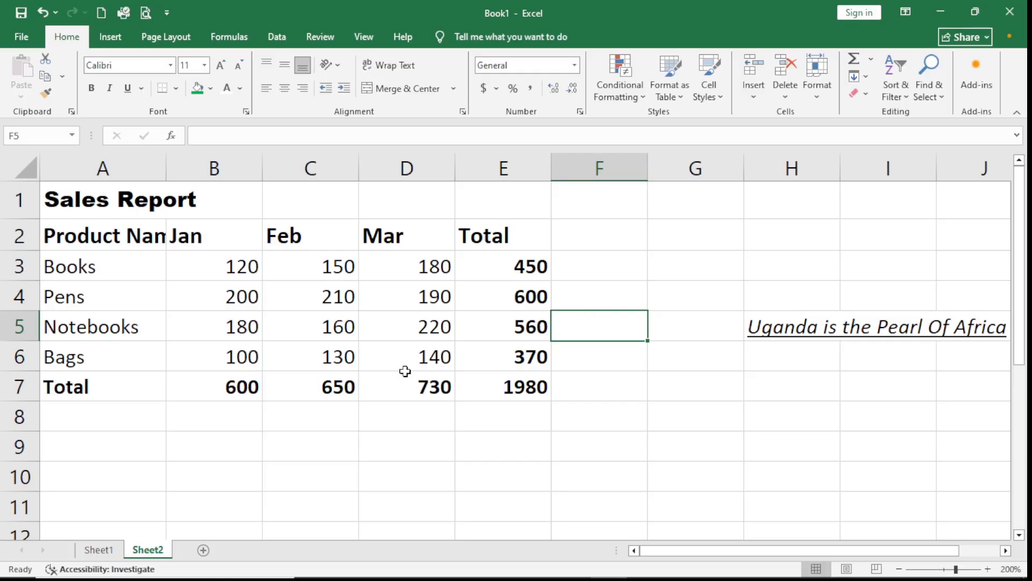
left_click(221, 242)
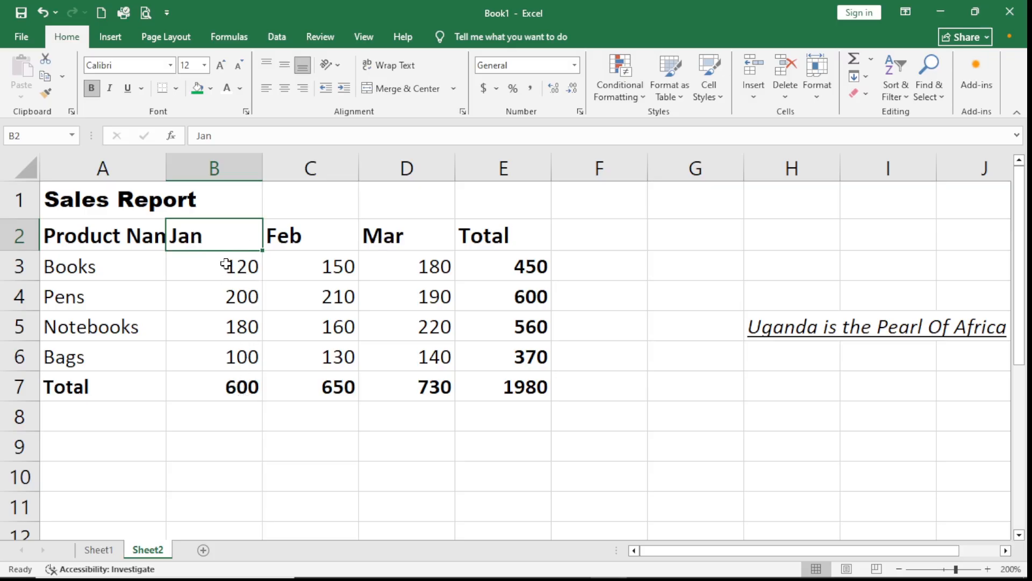
left_click(190, 267)
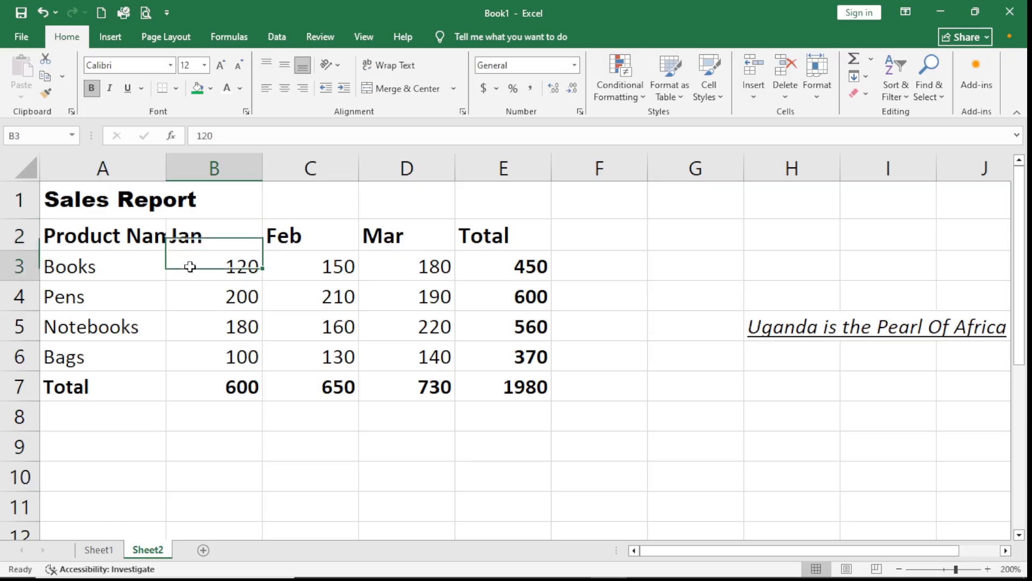
left_click(192, 235)
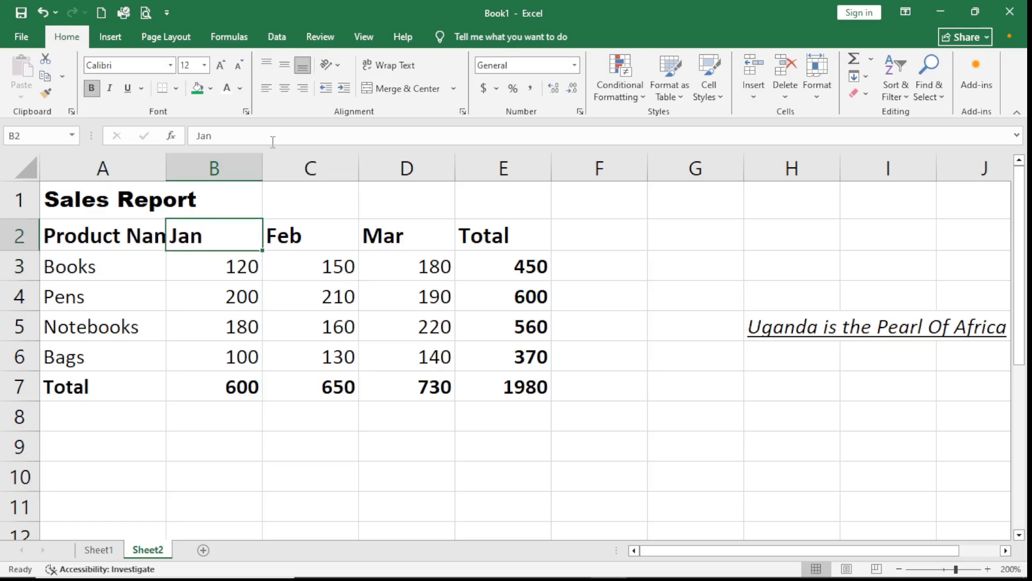
left_click(250, 268)
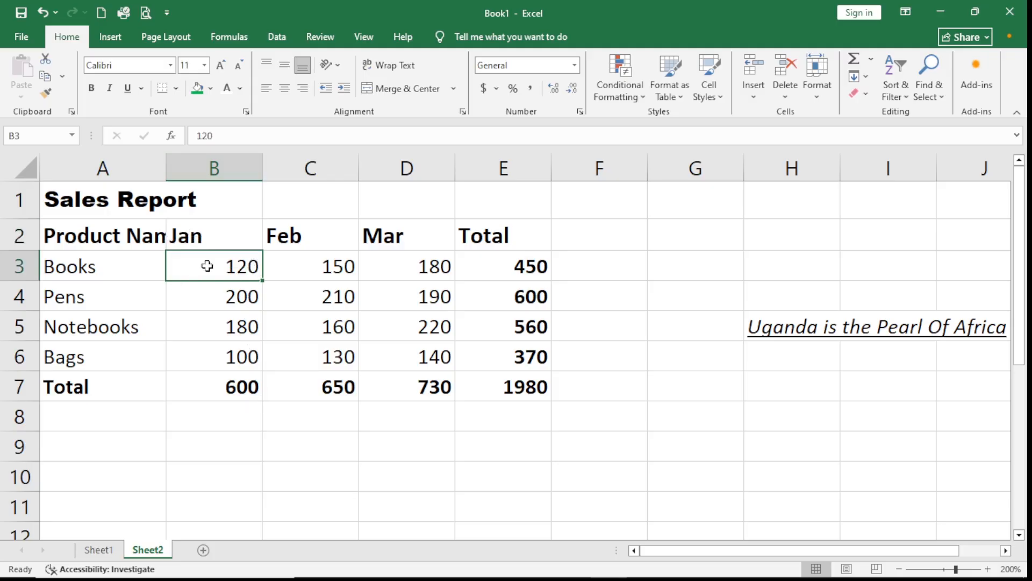
left_click(665, 329)
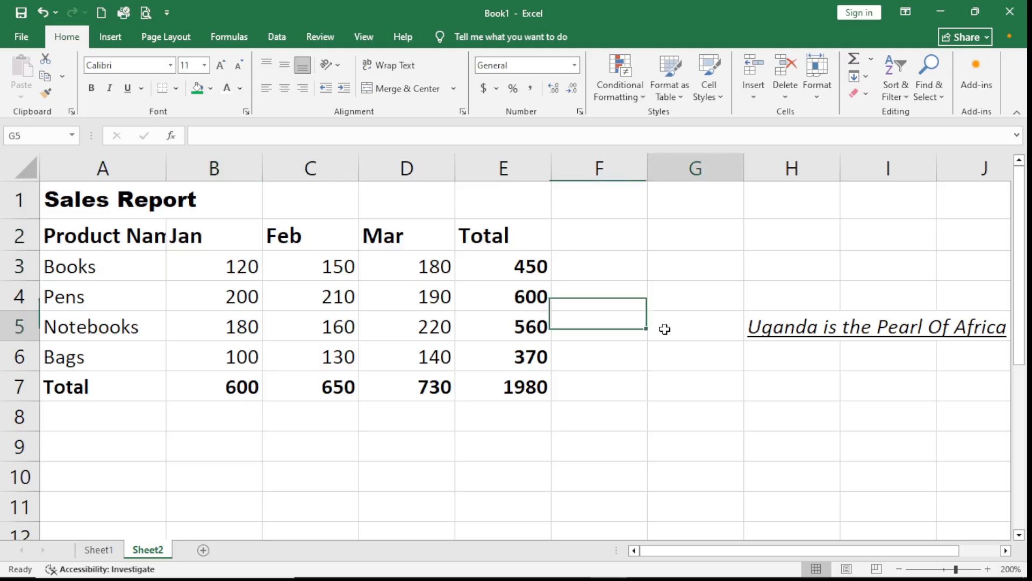
Try left, center and right alignment on the table range B2:E7, and settle on center alignment
left_click_drag(186, 225, 493, 383)
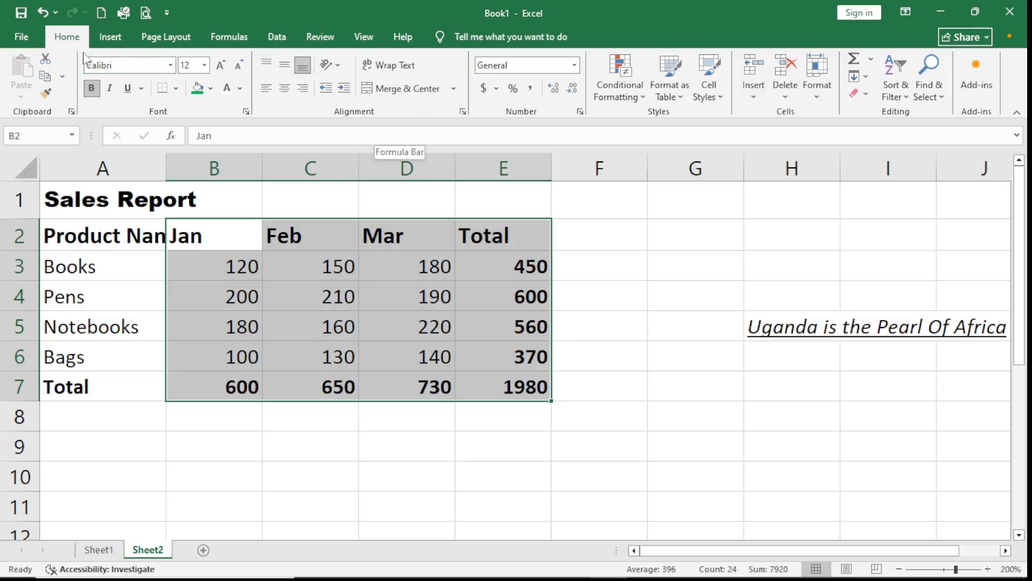
left_click(269, 89)
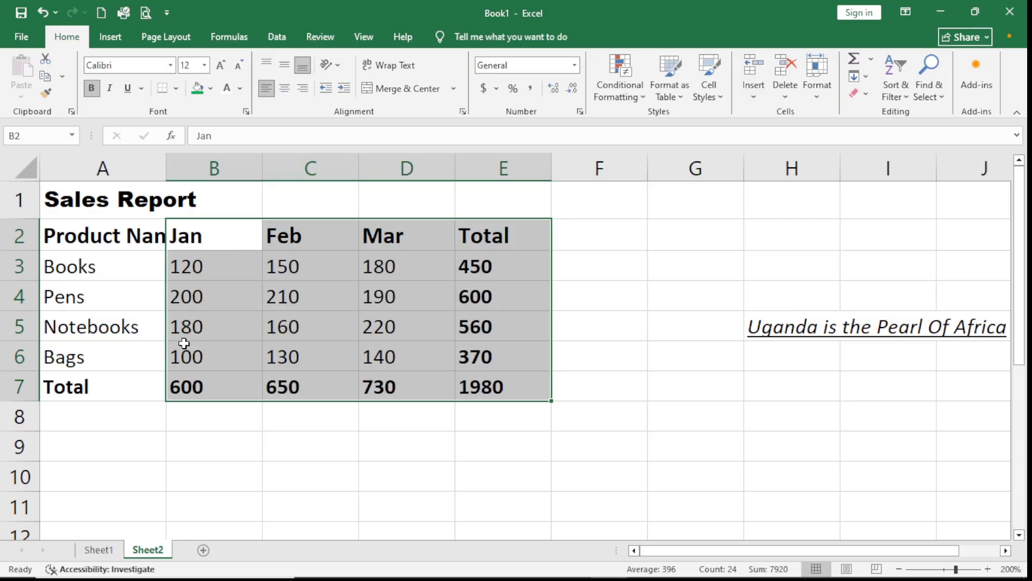
left_click(285, 88)
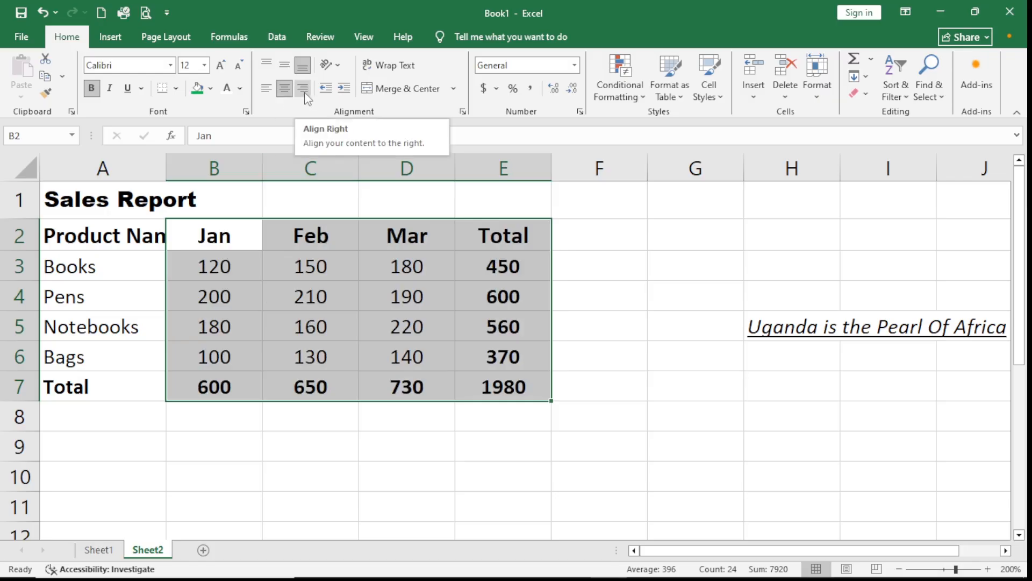
left_click(305, 94)
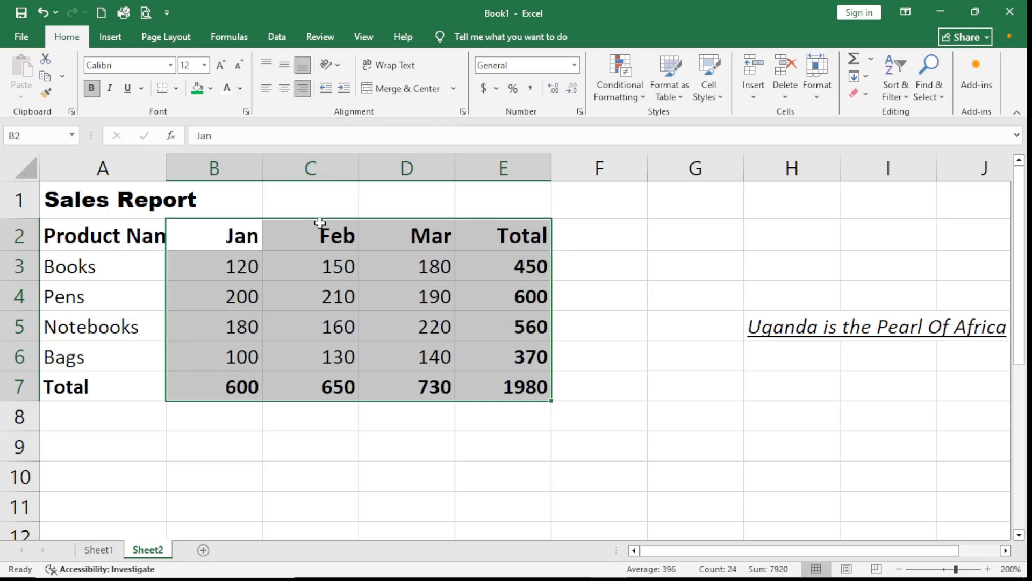
left_click(285, 92)
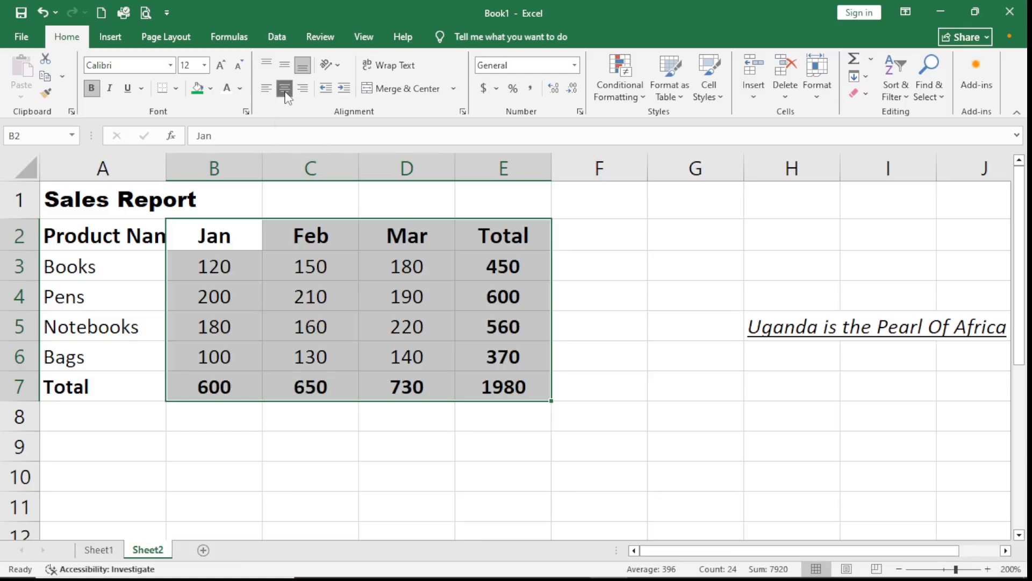
left_click(593, 318)
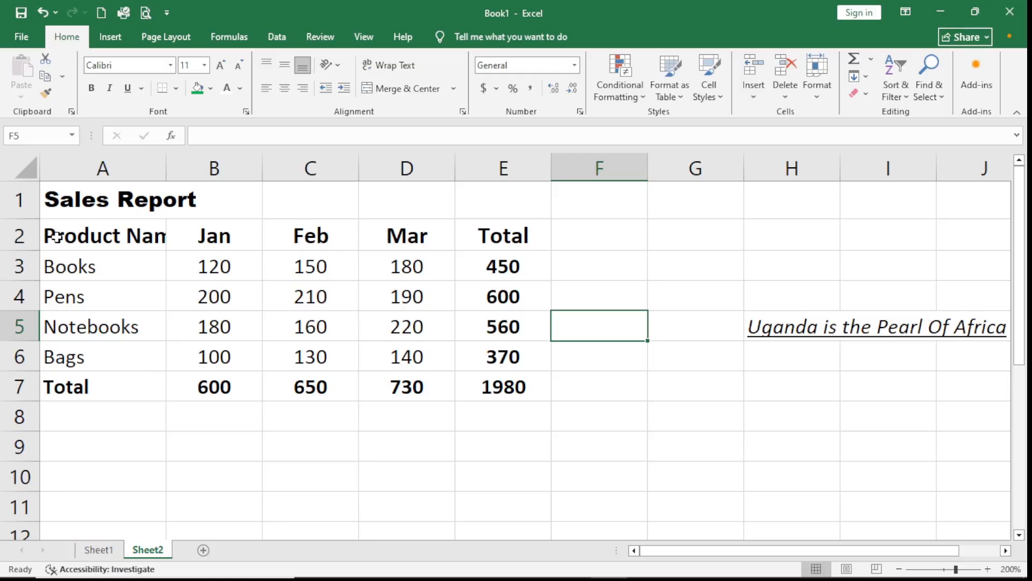
Apply a Bottom Border to the table range A2:E7
left_click_drag(47, 231, 486, 377)
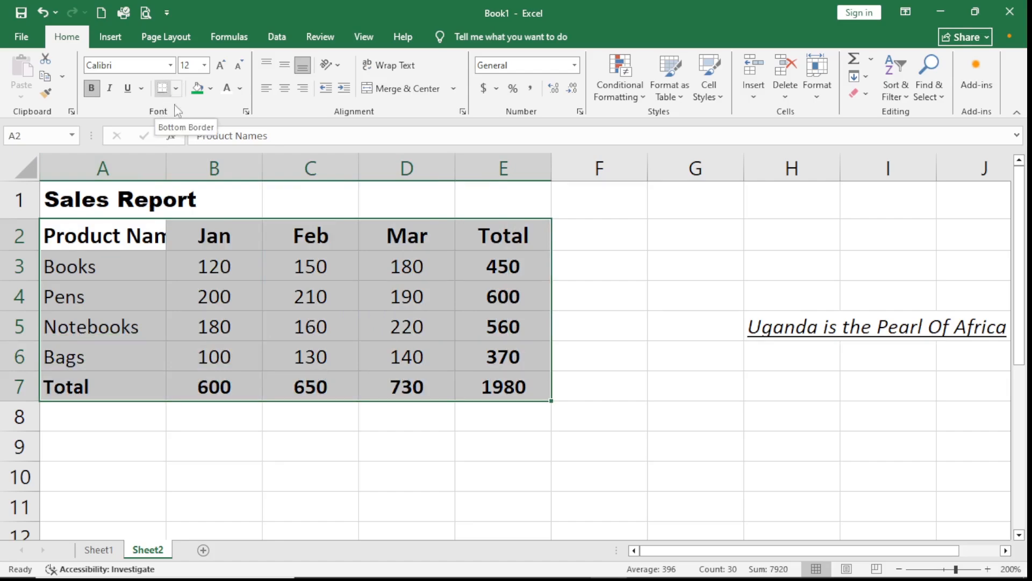
left_click(177, 89)
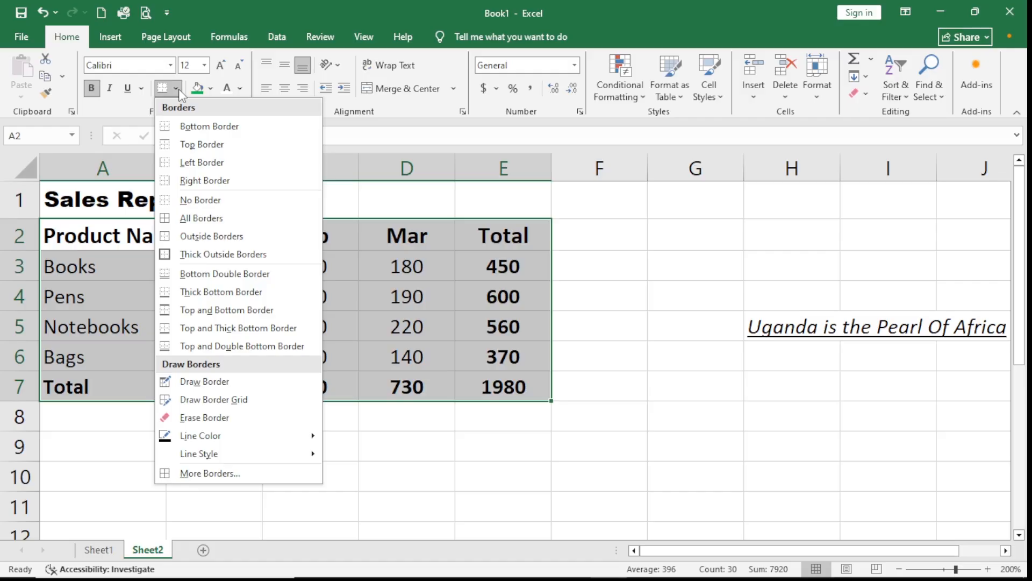
left_click(221, 127)
left_click(361, 436)
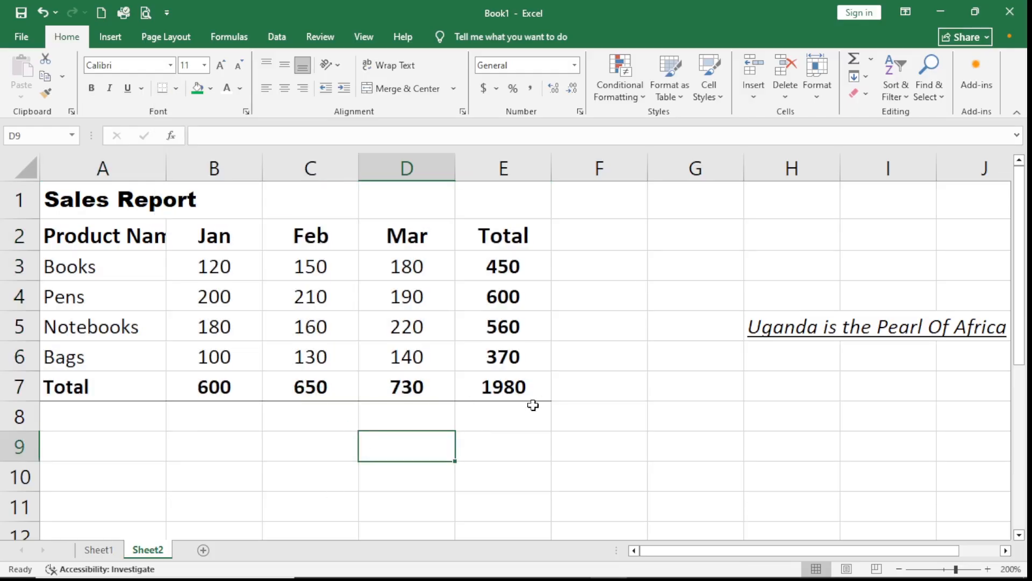
Apply All Borders to the whole sales table in A2:E7
left_click(52, 227)
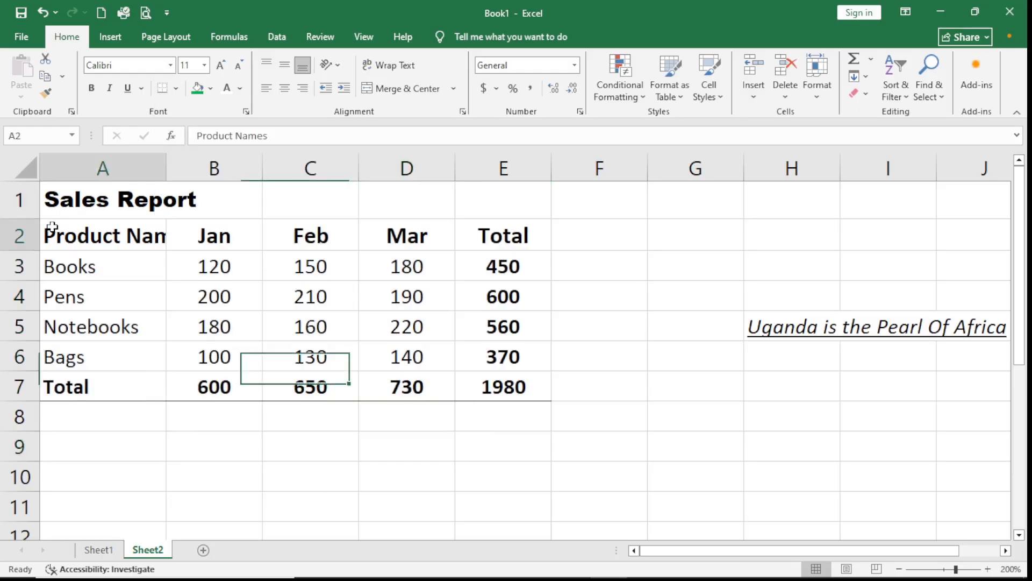
left_click_drag(52, 226, 477, 392)
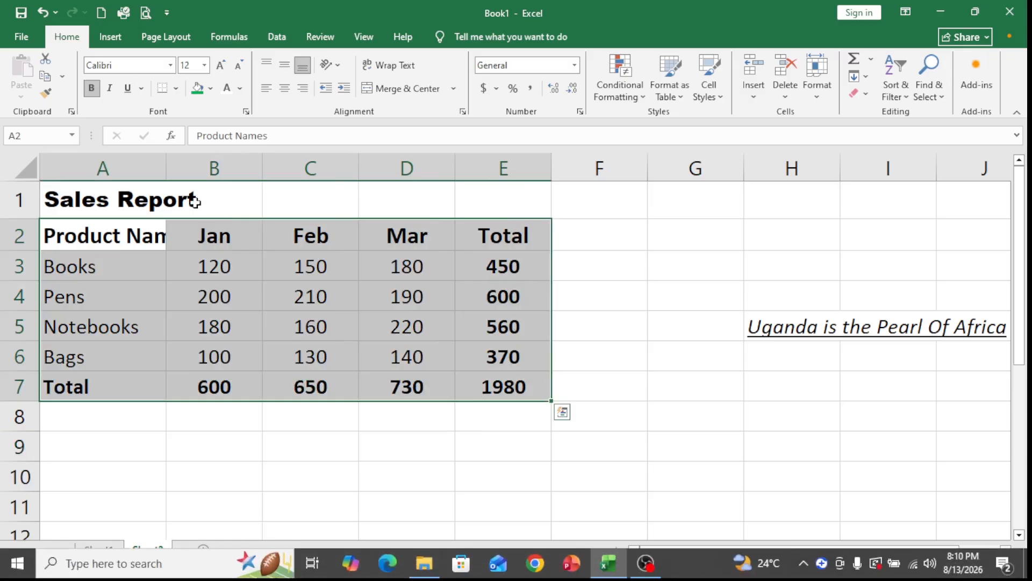
left_click(177, 89)
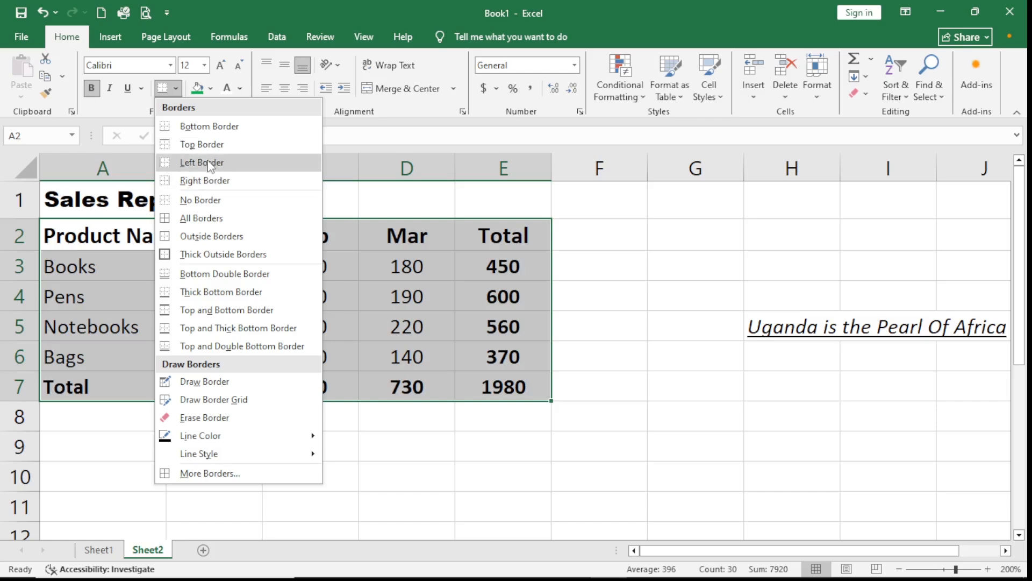
left_click(199, 218)
left_click(470, 437)
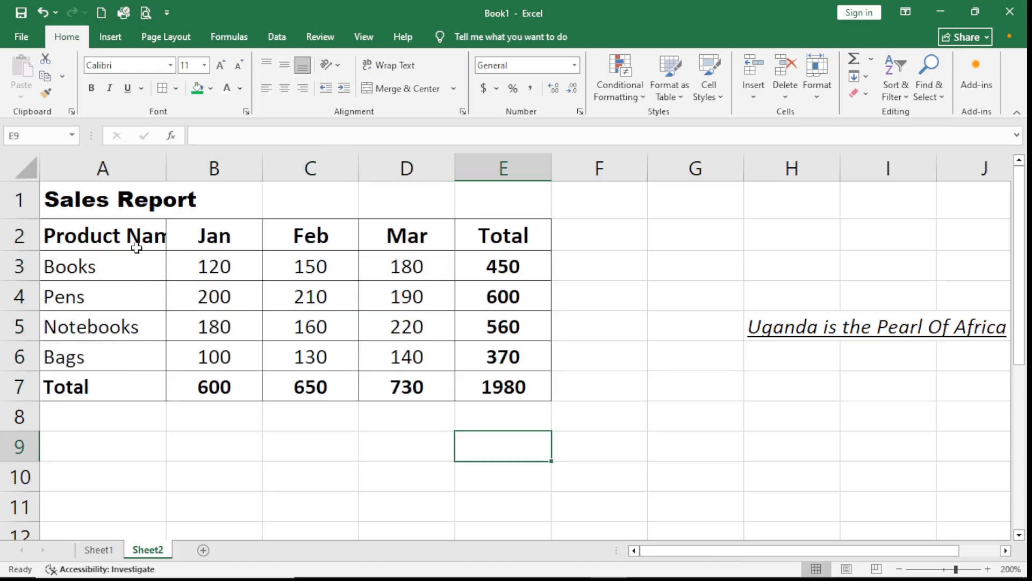
AutoFit the width of column A to the full "Product Names" header
left_click(89, 245)
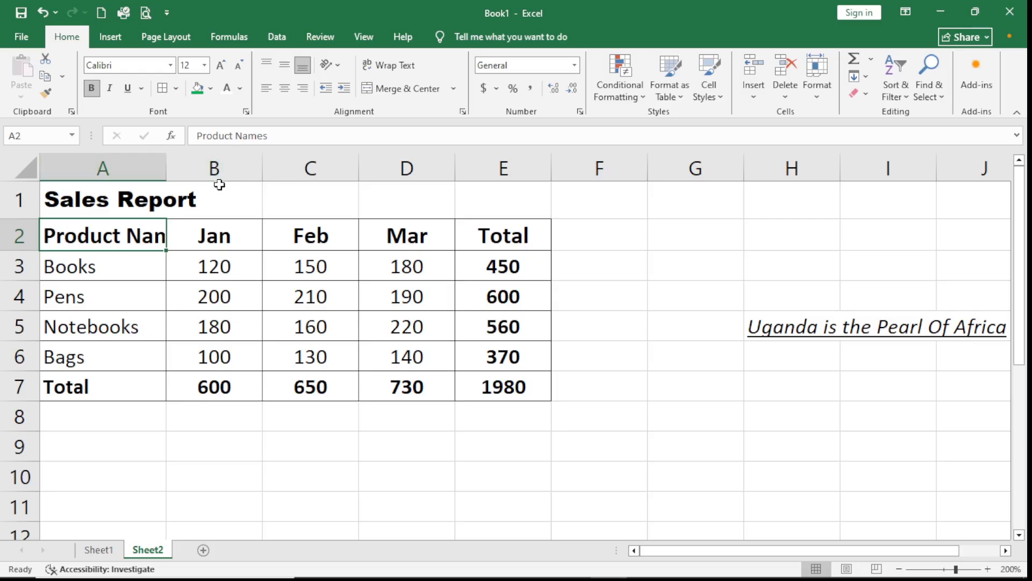
double_click(166, 164)
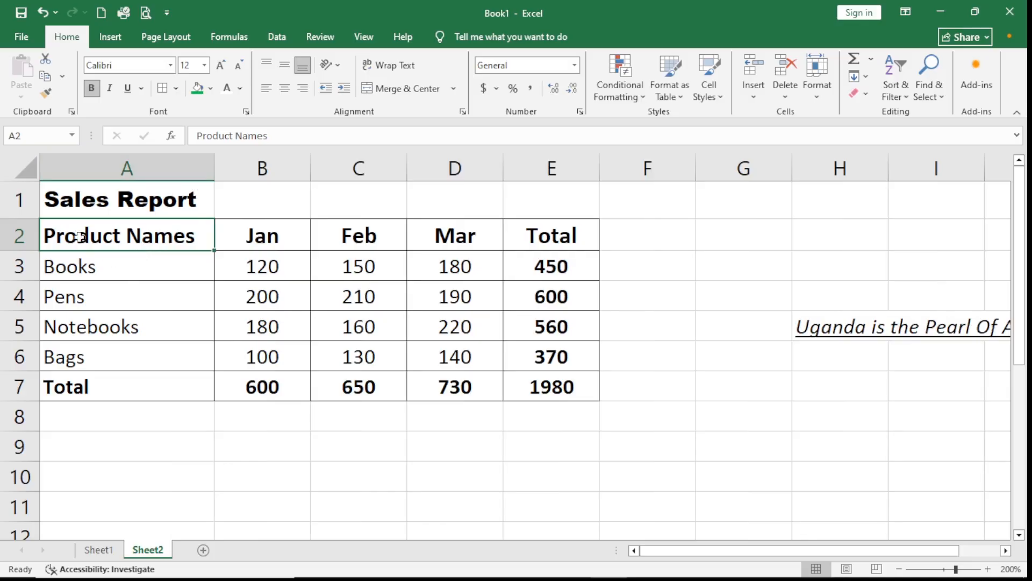
left_click(564, 407)
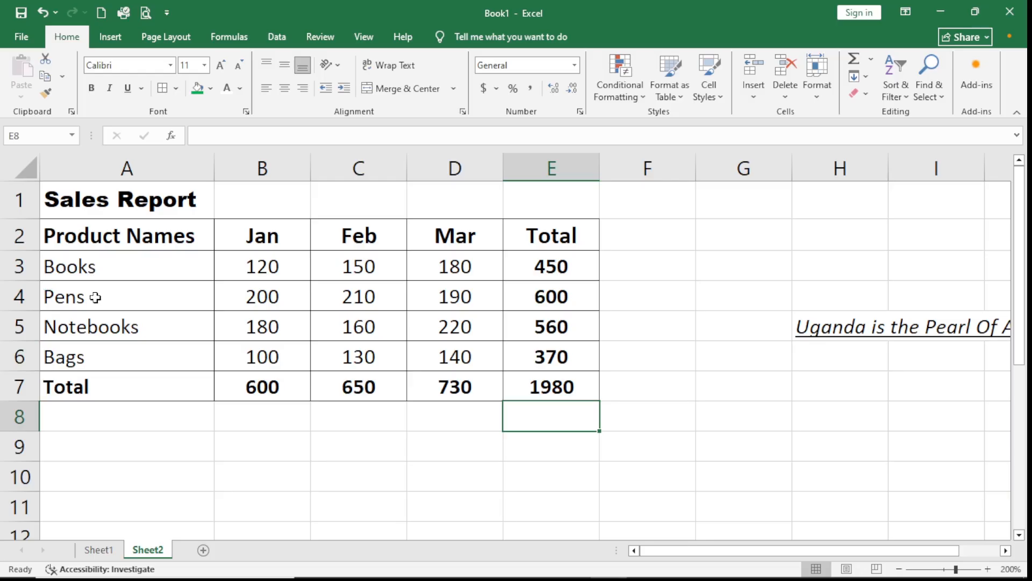
Examine the "Sales Report" title in A1 and the empty cells beside it up to E1
left_click(265, 467)
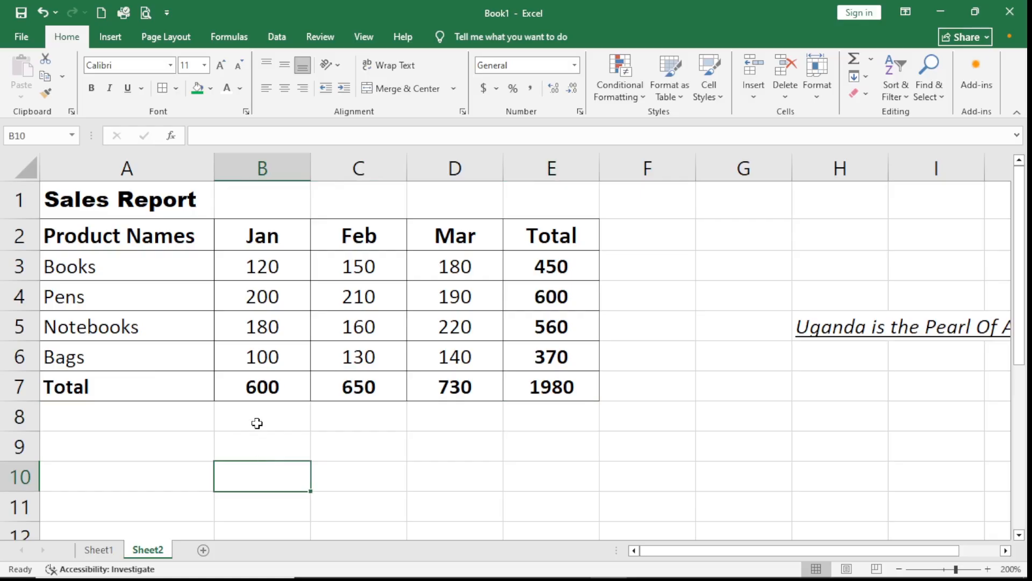
left_click(65, 200)
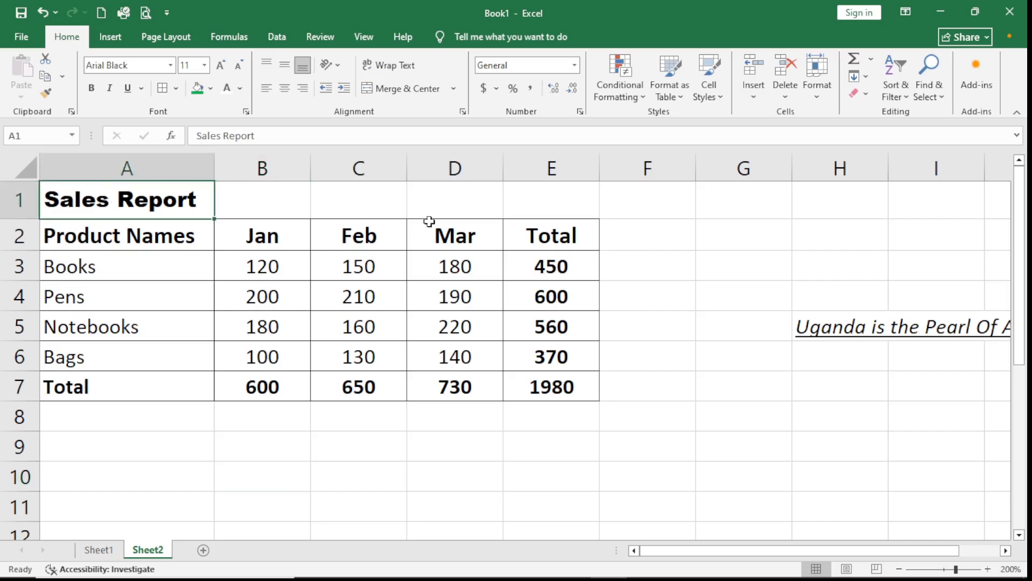
left_click(568, 212)
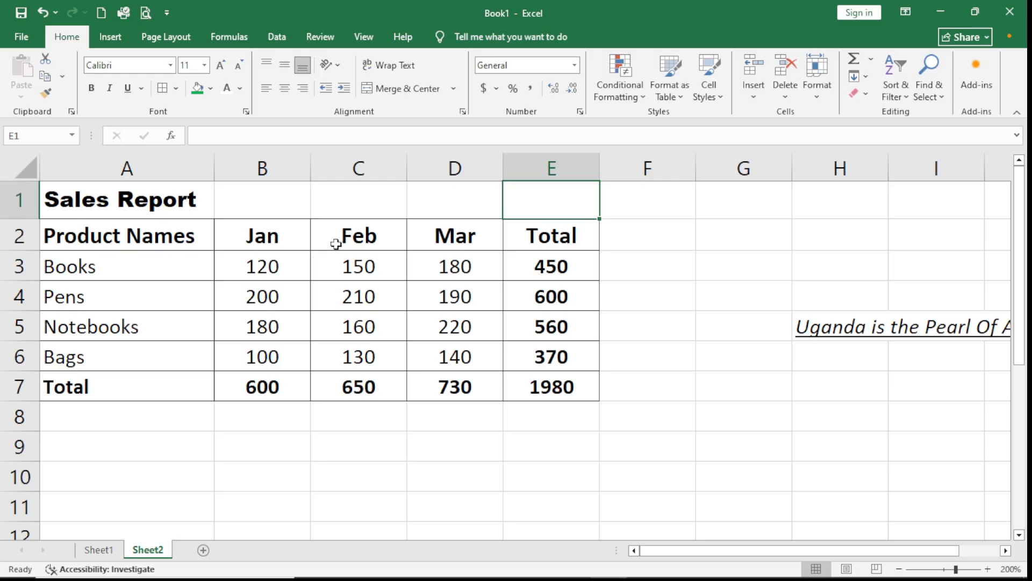
left_click(171, 202)
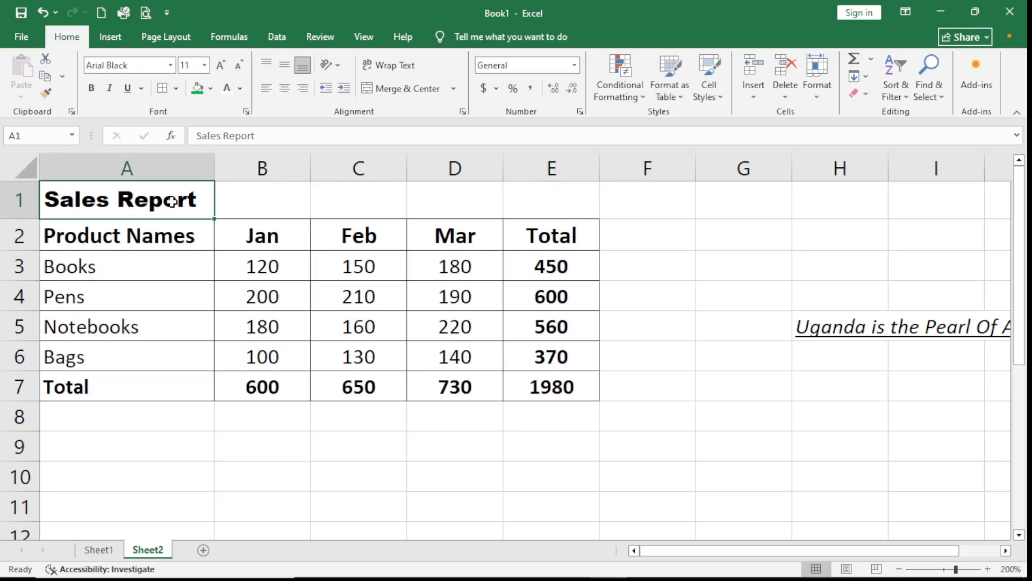
left_click(229, 203)
left_click(358, 209)
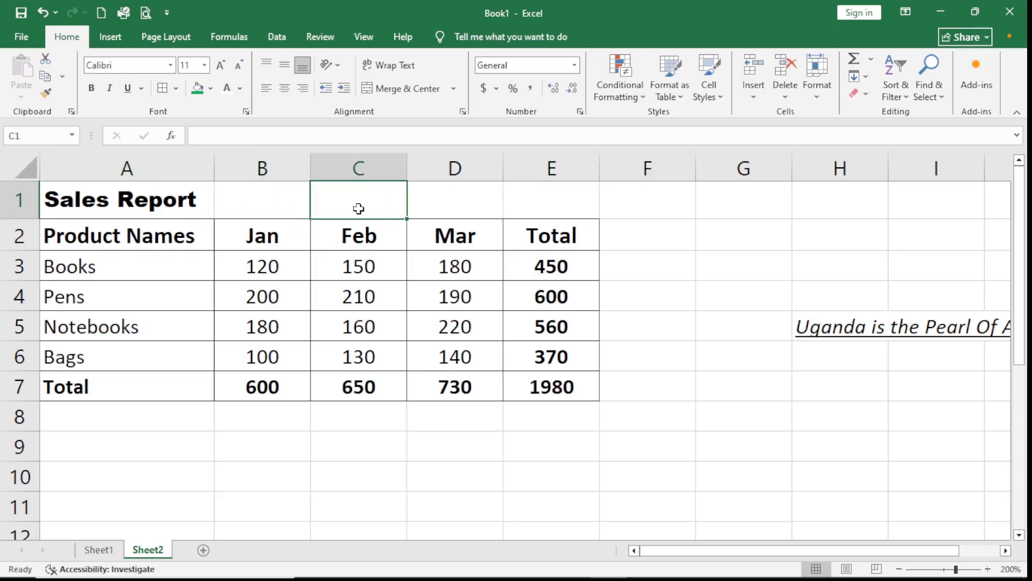
left_click(475, 198)
left_click(555, 190)
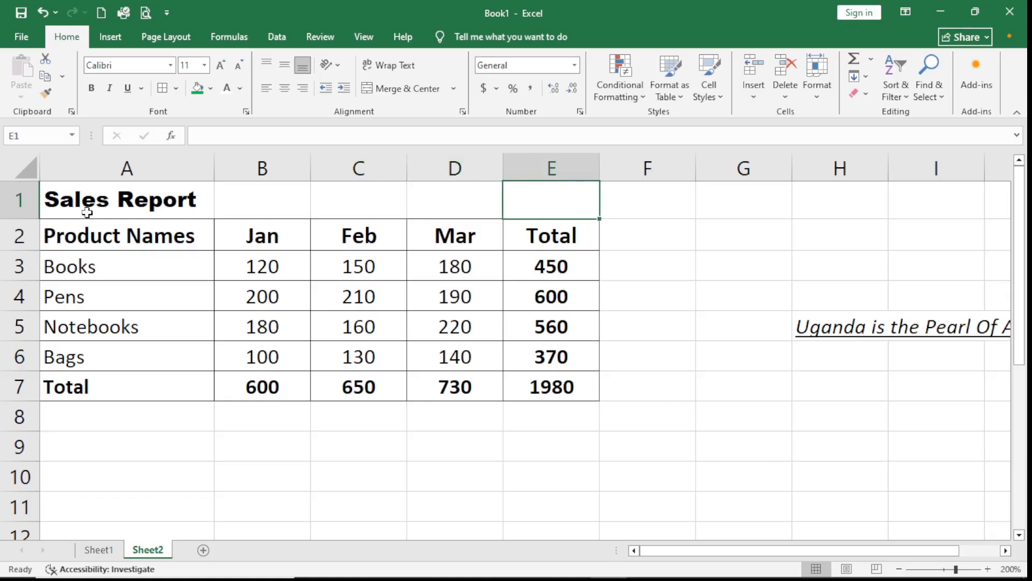
Merge and center the "Sales Report" title across A1:E1
left_click_drag(64, 200, 546, 204)
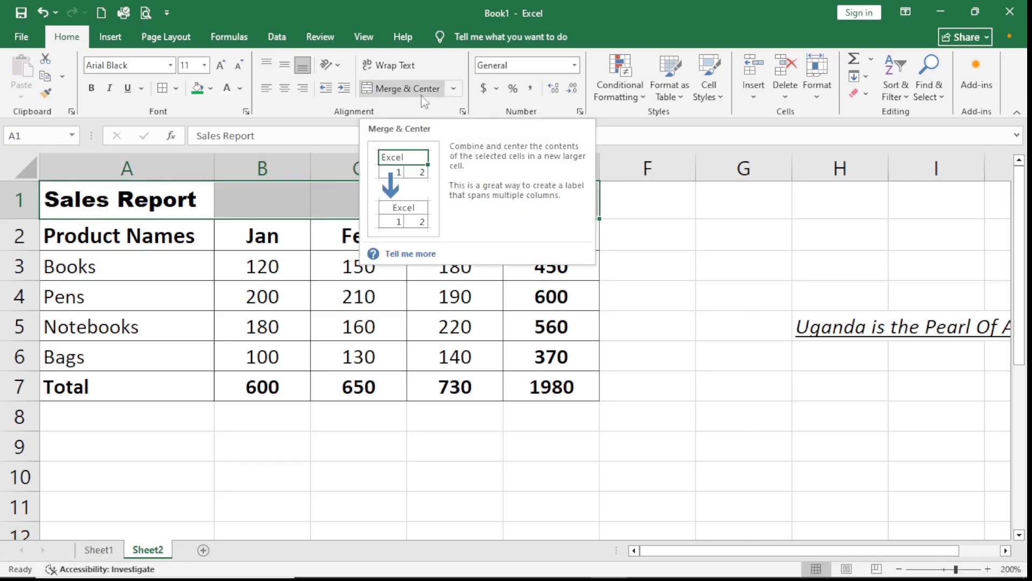
left_click(456, 89)
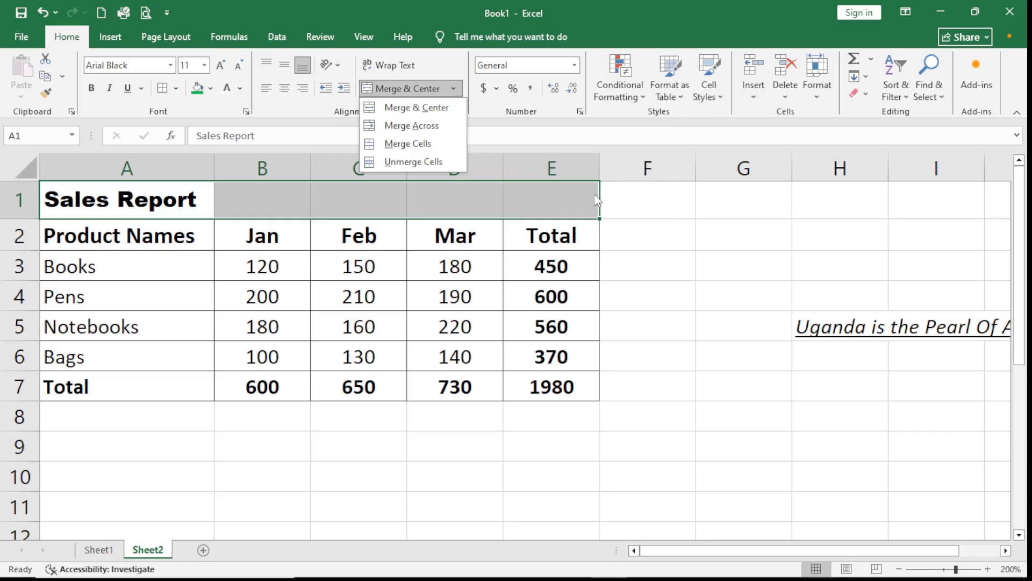
left_click(662, 242)
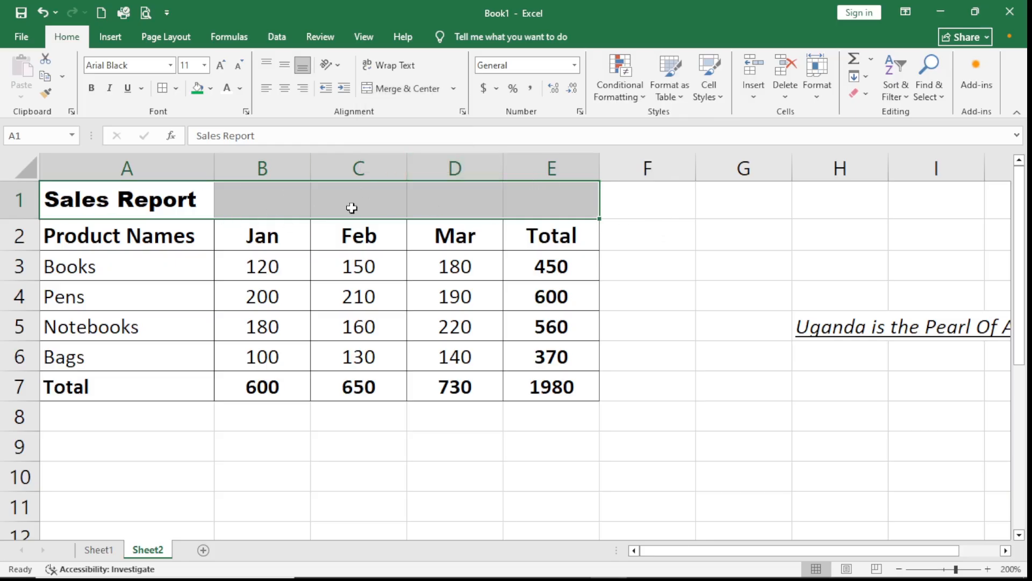
left_click(409, 92)
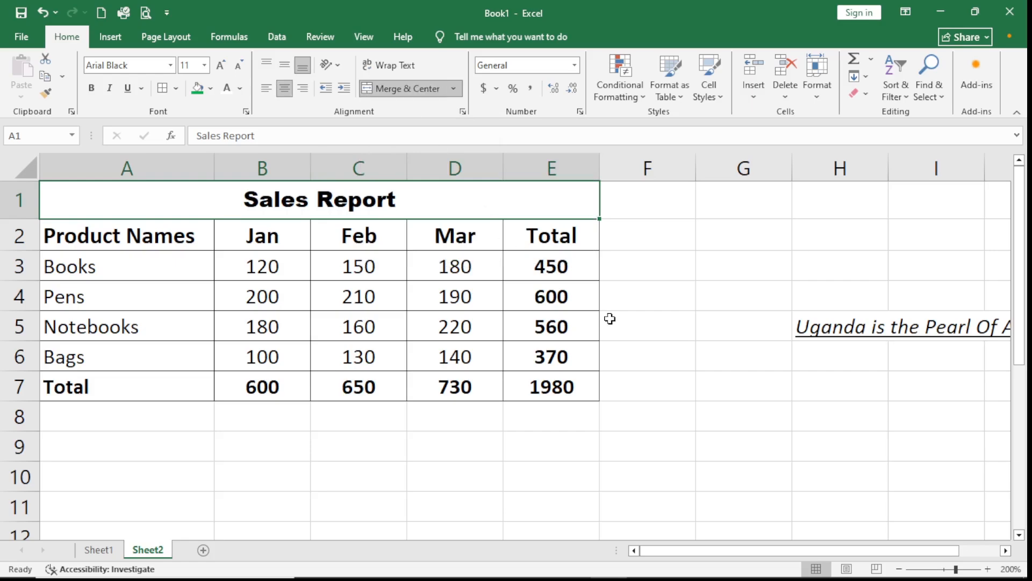
left_click(663, 319)
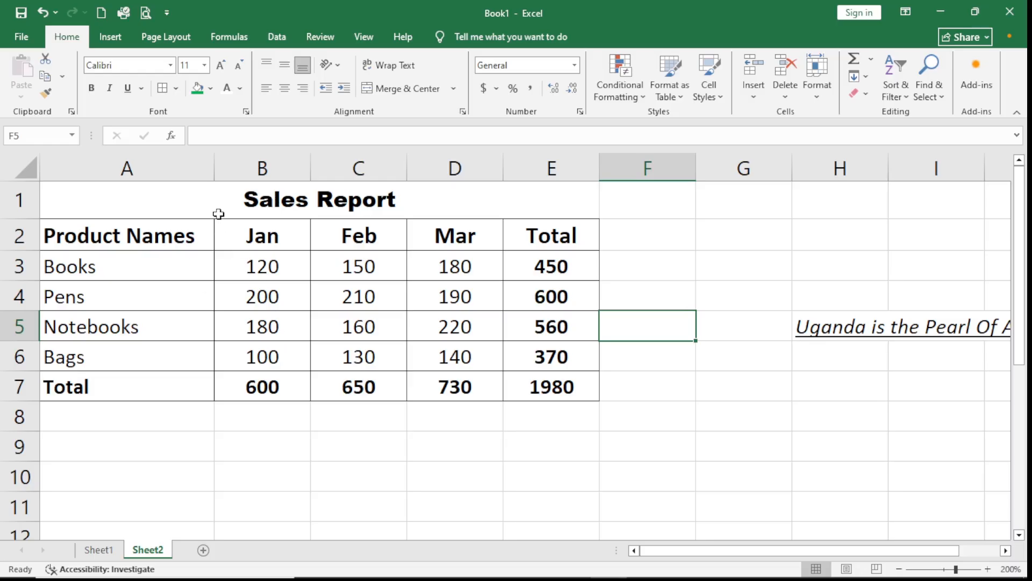
Fill the merged "Sales Report" title cell with the standard green color
left_click(157, 205)
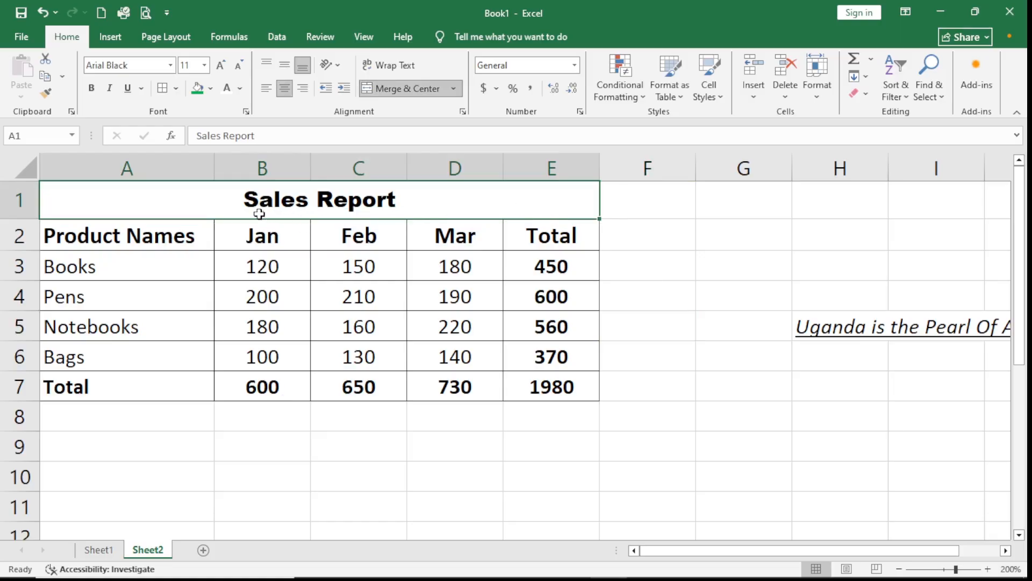
left_click(210, 89)
left_click(211, 92)
left_click(211, 89)
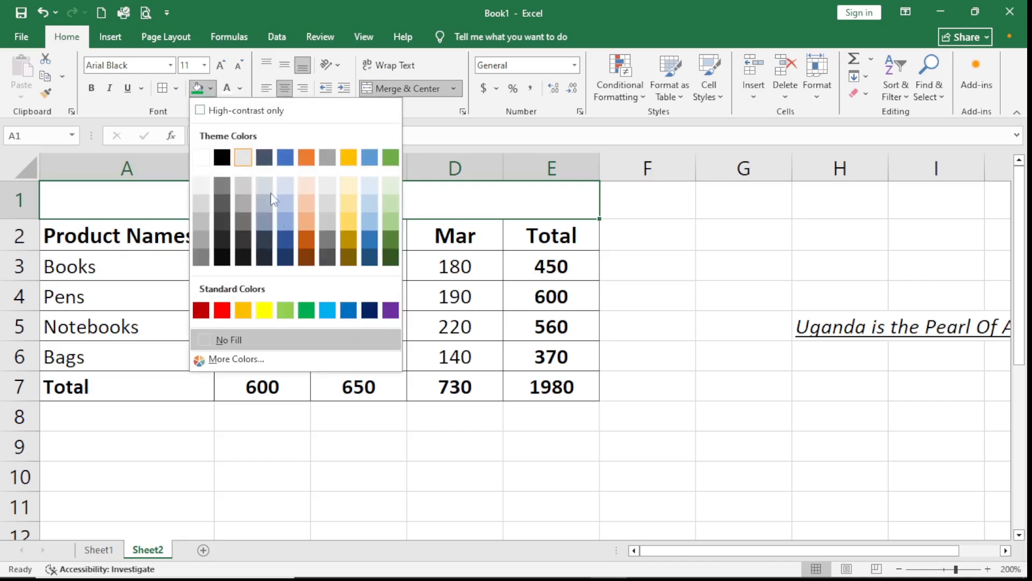
left_click(306, 310)
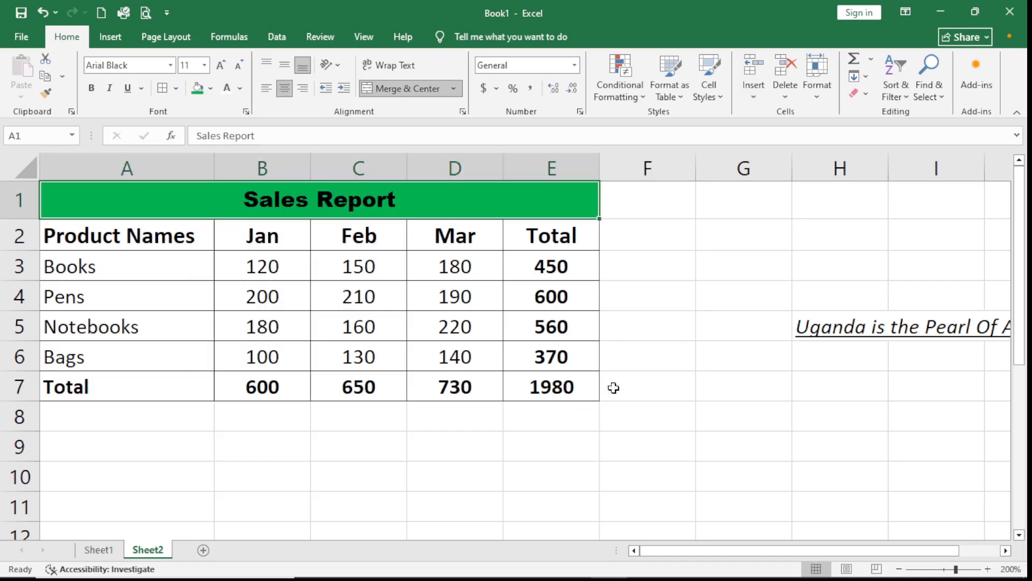
left_click(675, 375)
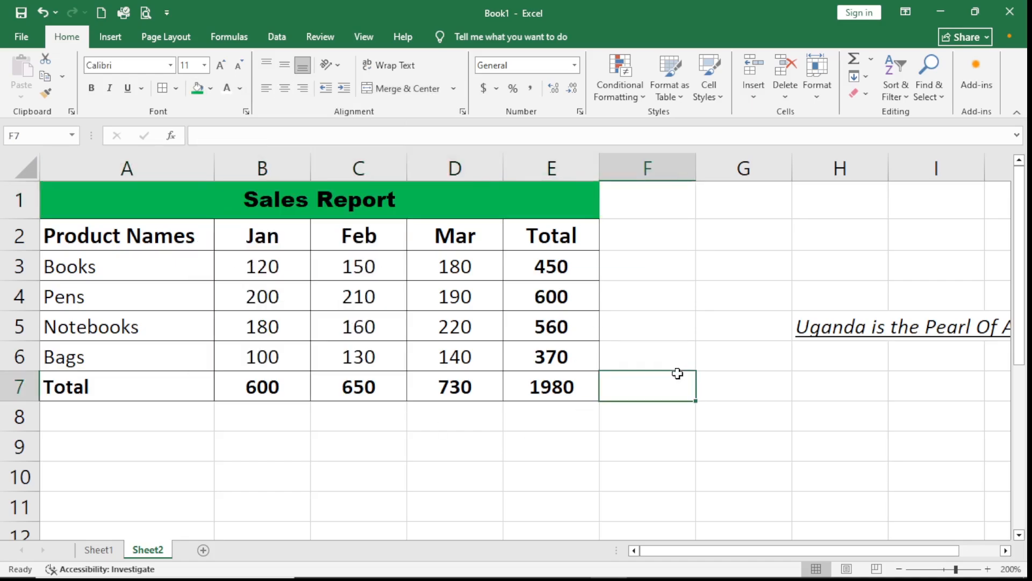
Fill the "Product Names" header in A2 with a medium-light green and the "Jan" header in B2 with a light blue theme color
left_click(48, 238)
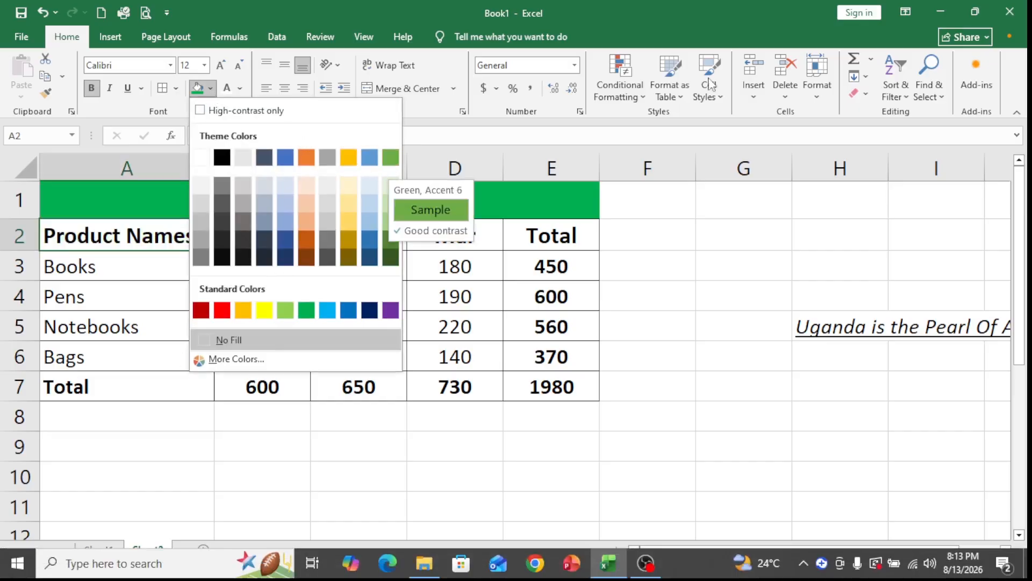
left_click(389, 224)
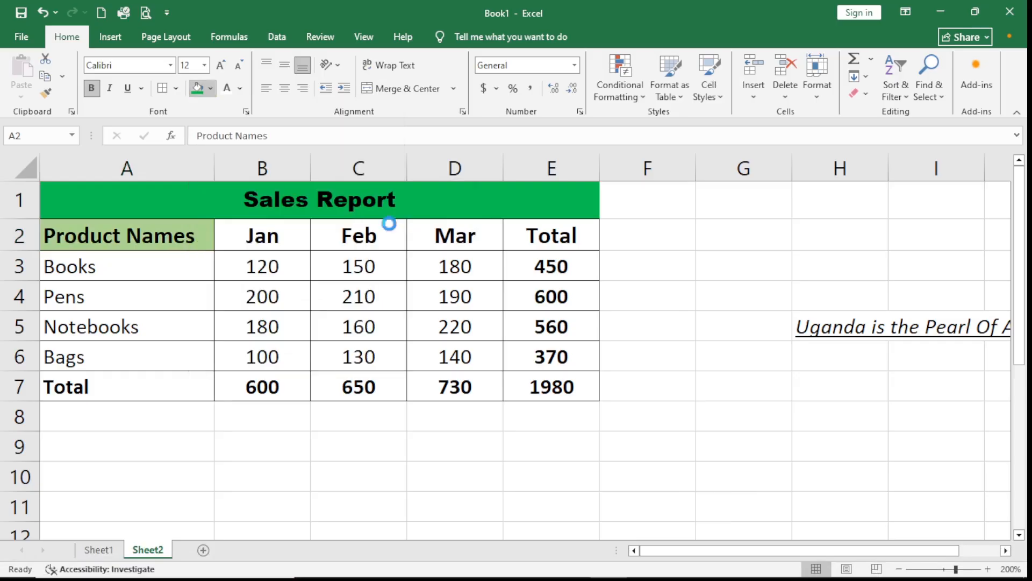
left_click(273, 239)
left_click(211, 89)
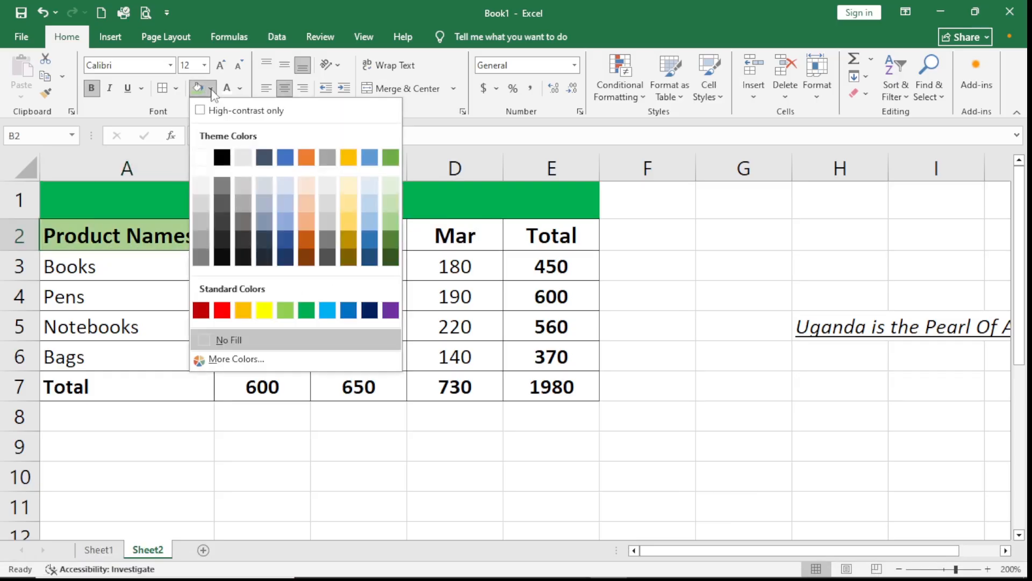
left_click(287, 198)
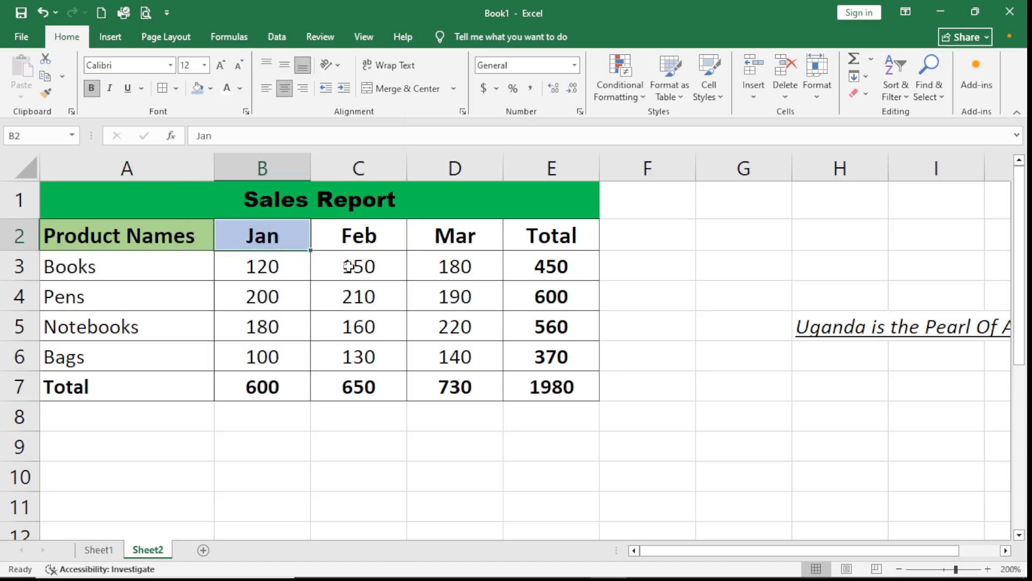
Fill the "Feb" header in C2 with a light green and the "Mar" header in D2 with a light gold theme color
left_click(354, 239)
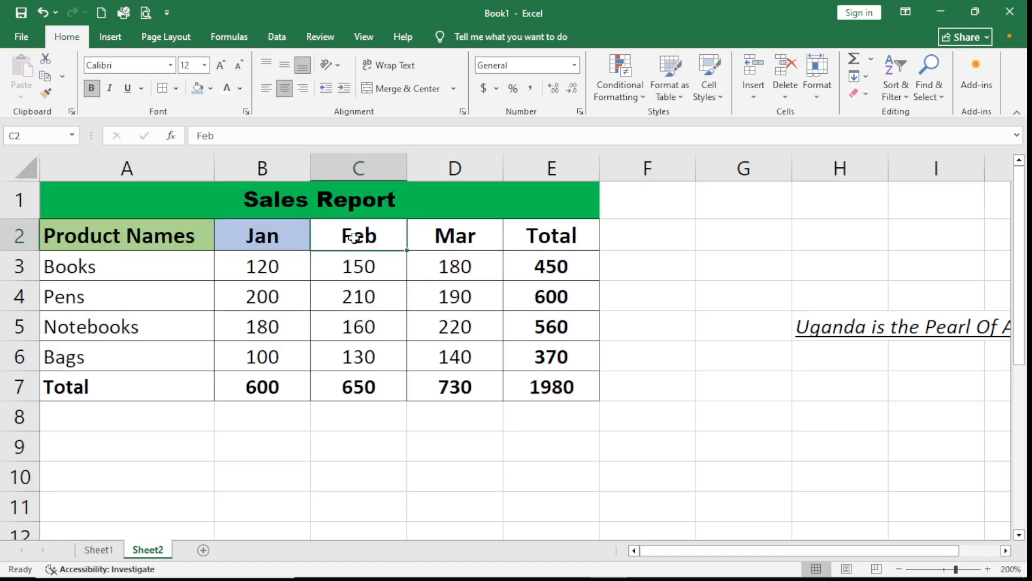
left_click(210, 88)
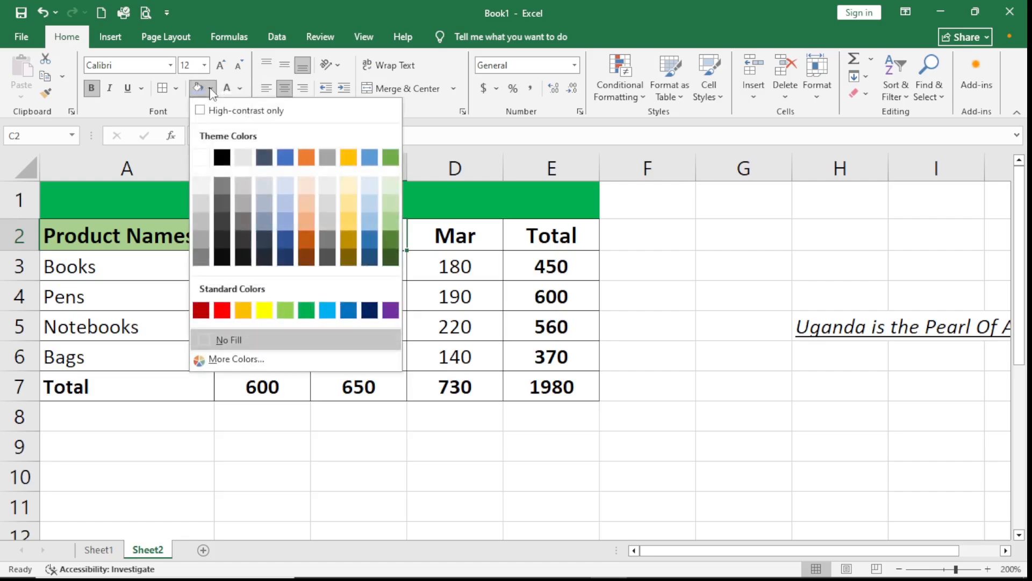
left_click(389, 196)
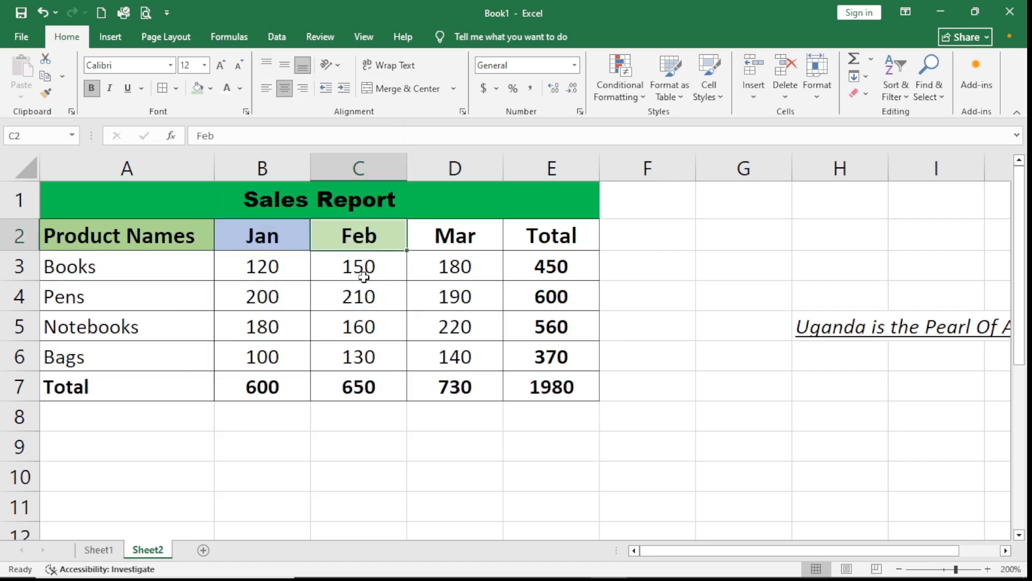
left_click(495, 241)
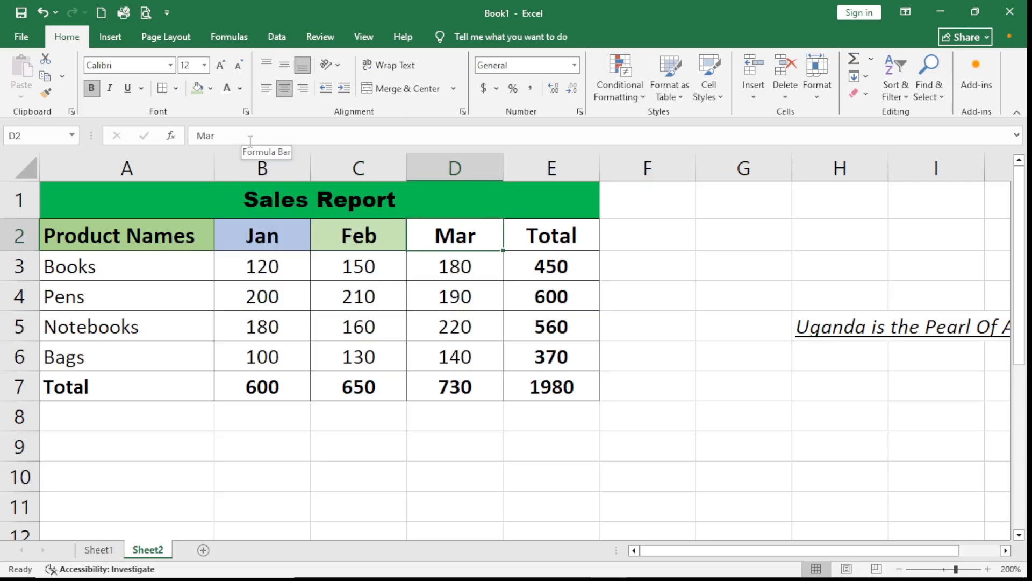
left_click(212, 89)
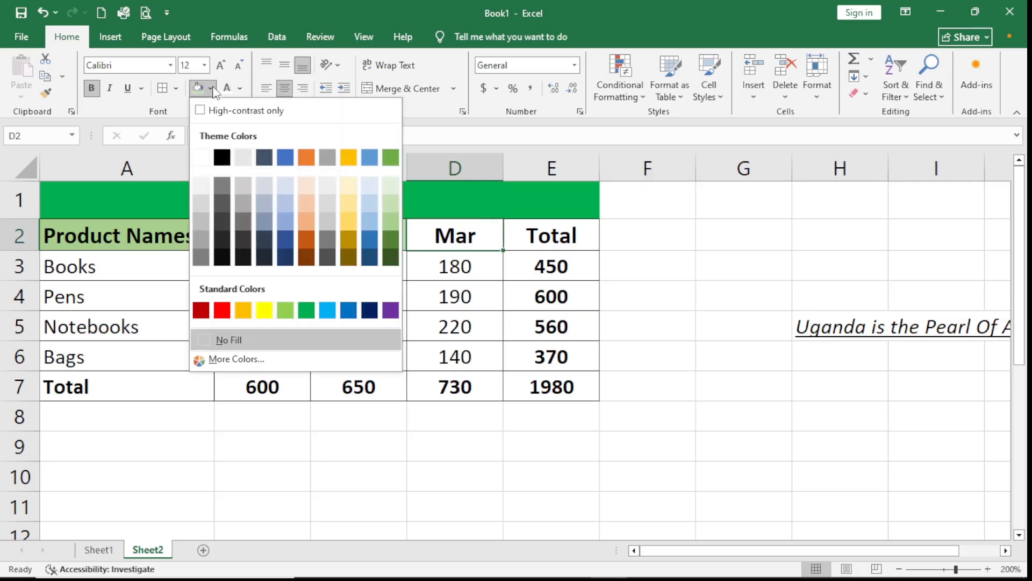
left_click(350, 195)
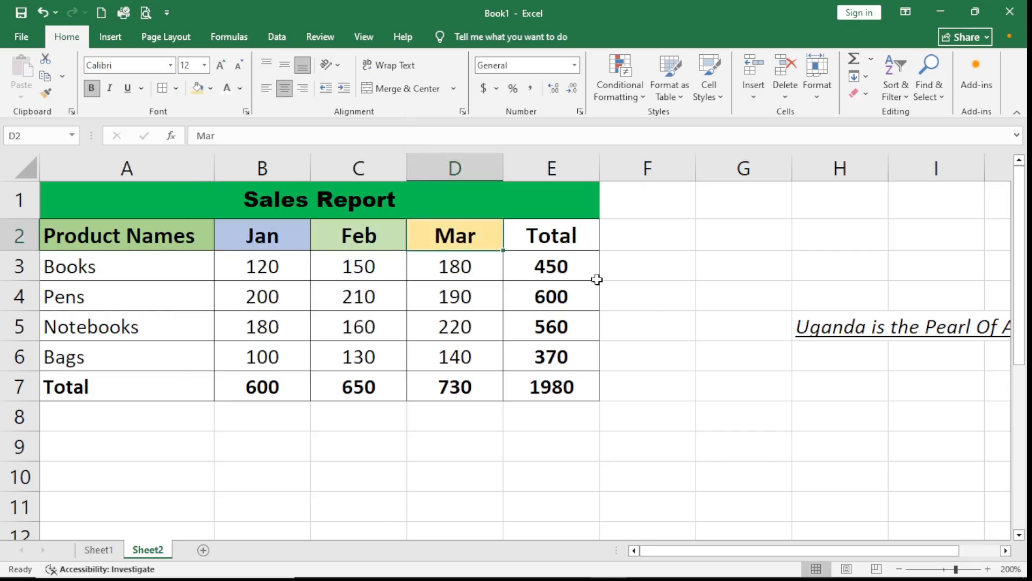
Fill the "Total" header in E2 with the standard light blue color
left_click(581, 240)
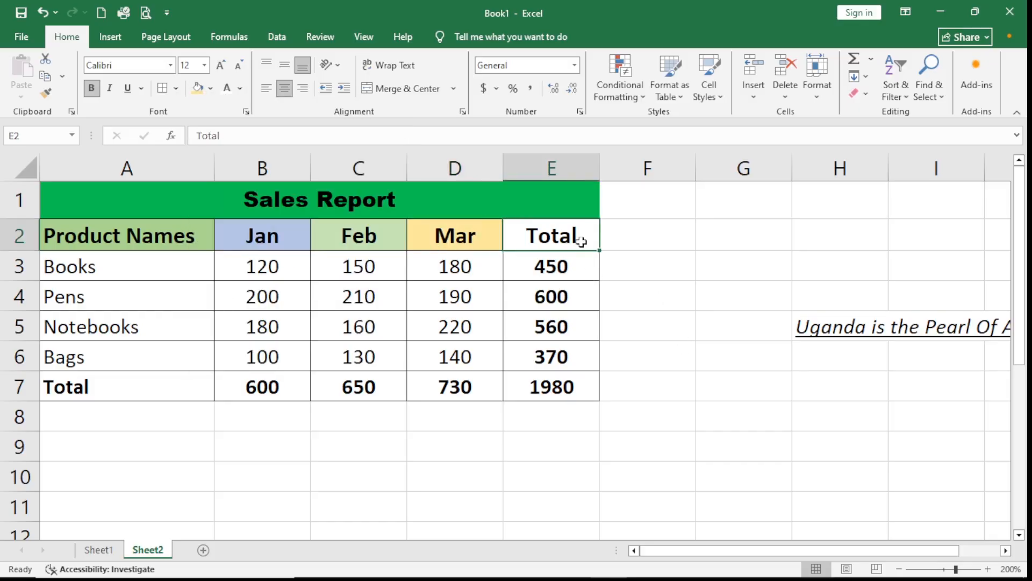
left_click(212, 89)
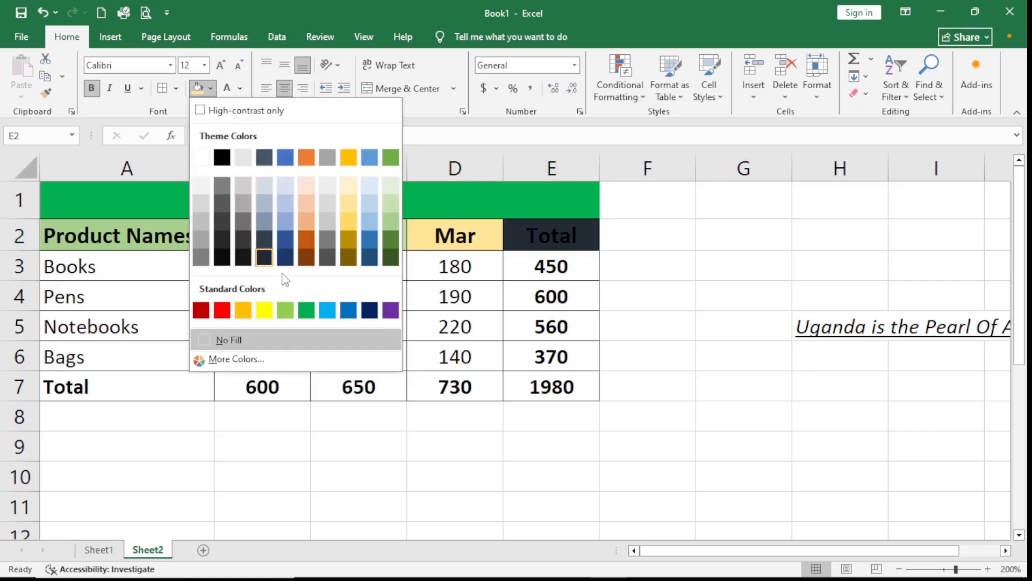
left_click(326, 310)
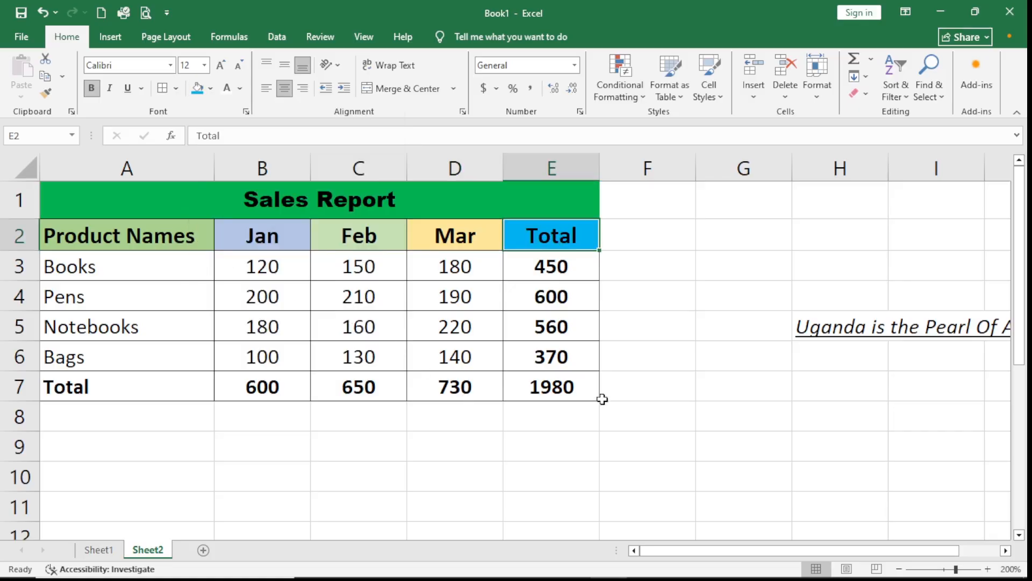
left_click(666, 388)
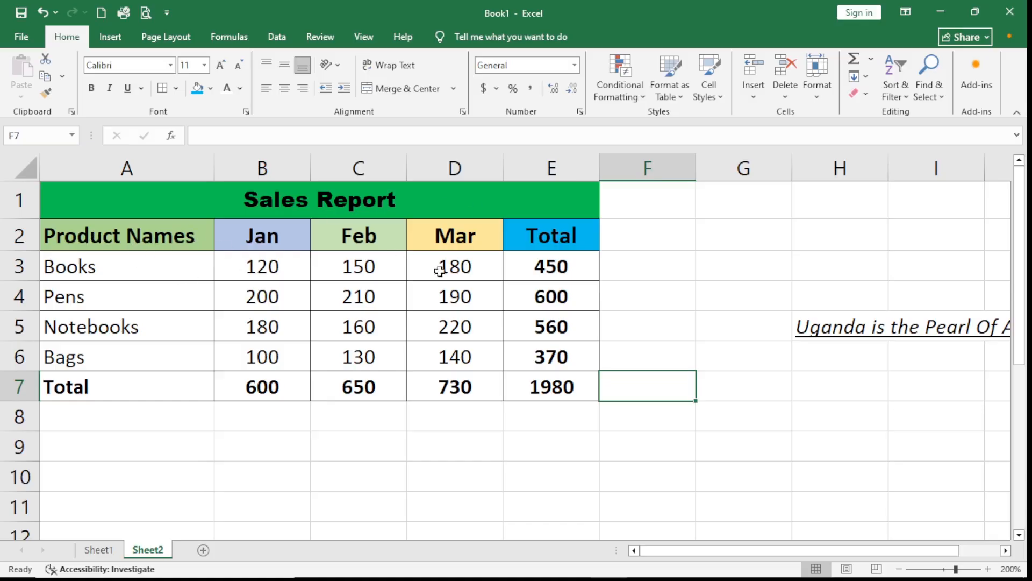
Fill the product totals in E3:E6 with the same light green theme color as the "Feb" header
left_click_drag(569, 263, 572, 353)
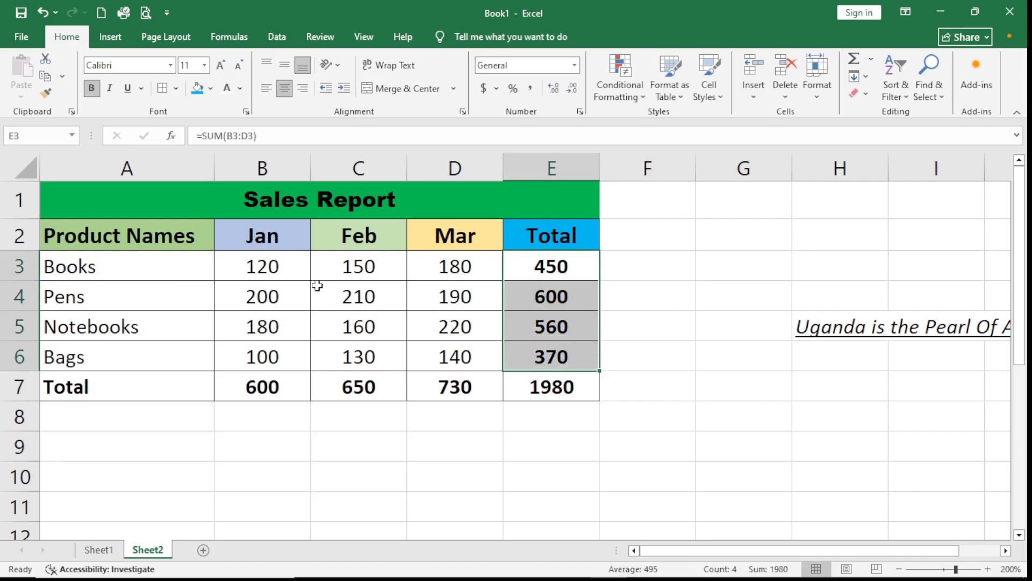
left_click(211, 88)
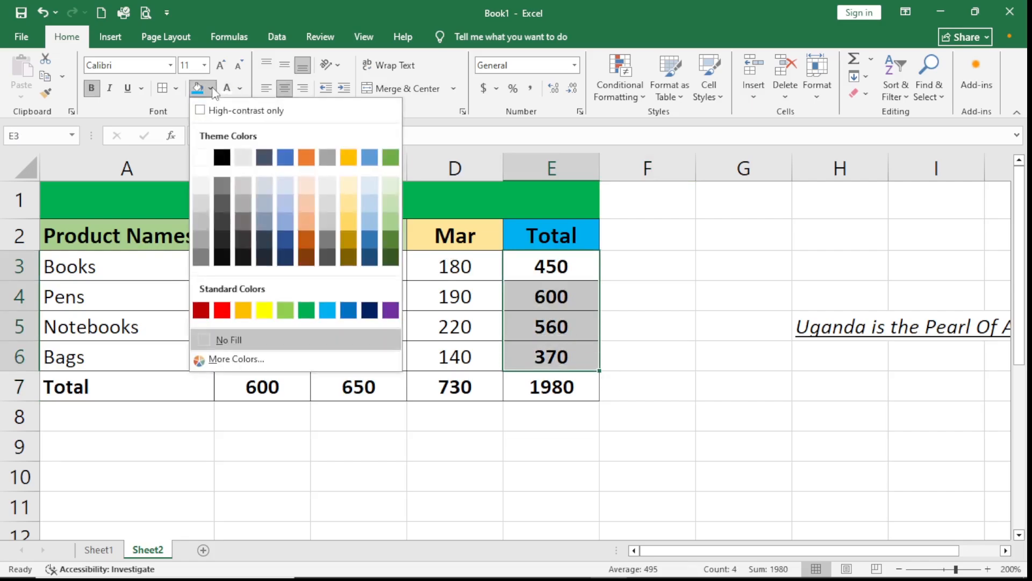
left_click(391, 198)
left_click(715, 405)
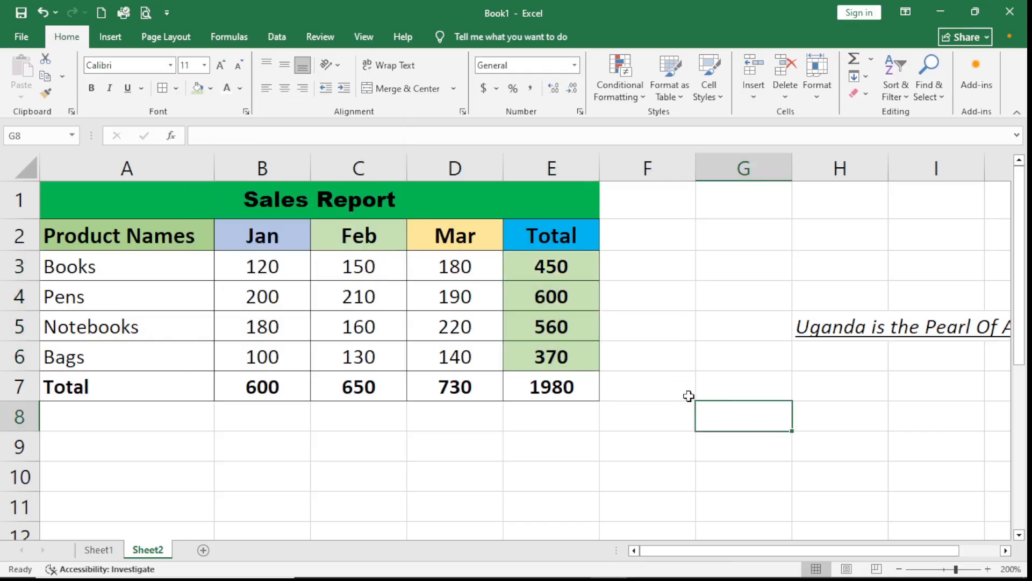
Fill the grand total cell E7 with a darker shade of the green theme color
left_click(555, 387)
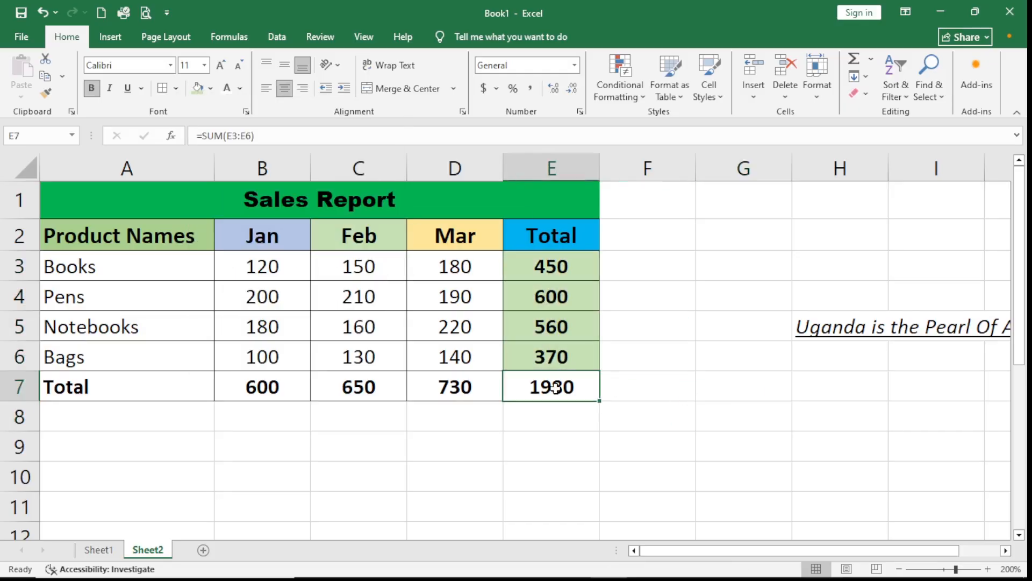
left_click(211, 88)
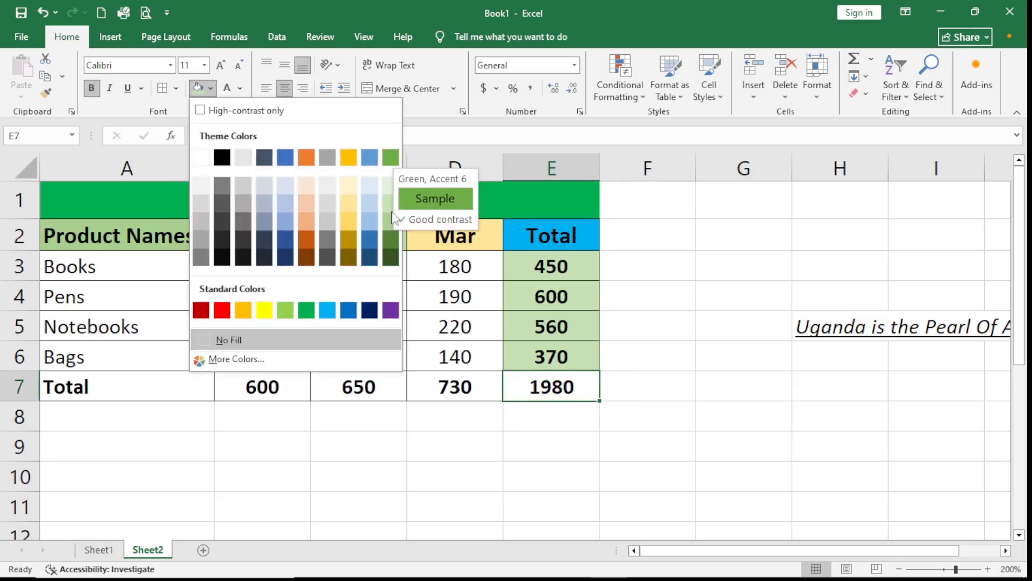
left_click(391, 241)
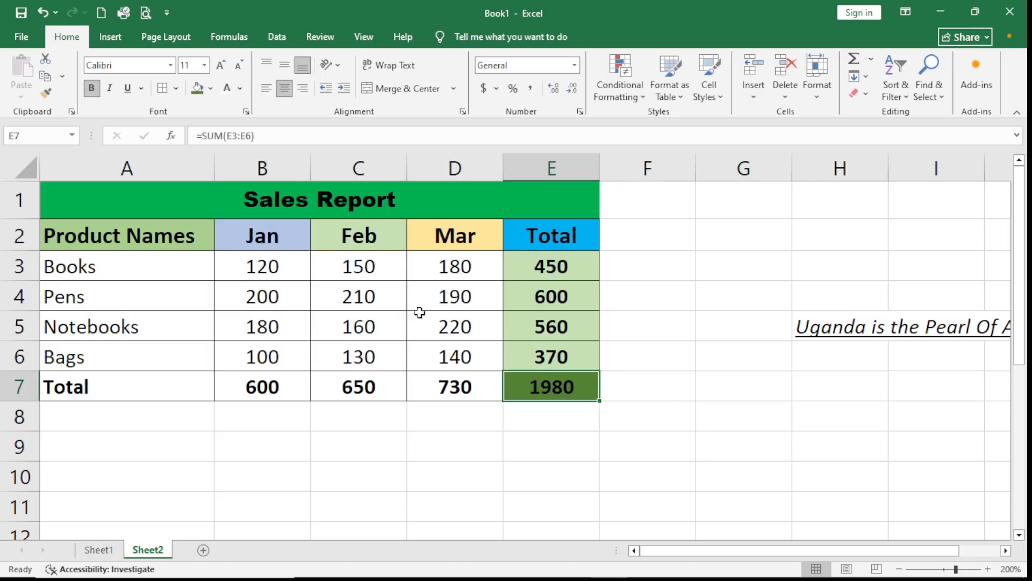
left_click(674, 436)
Fill the monthly totals in B7:D7 with the lightest orange theme color
left_click_drag(492, 387, 240, 396)
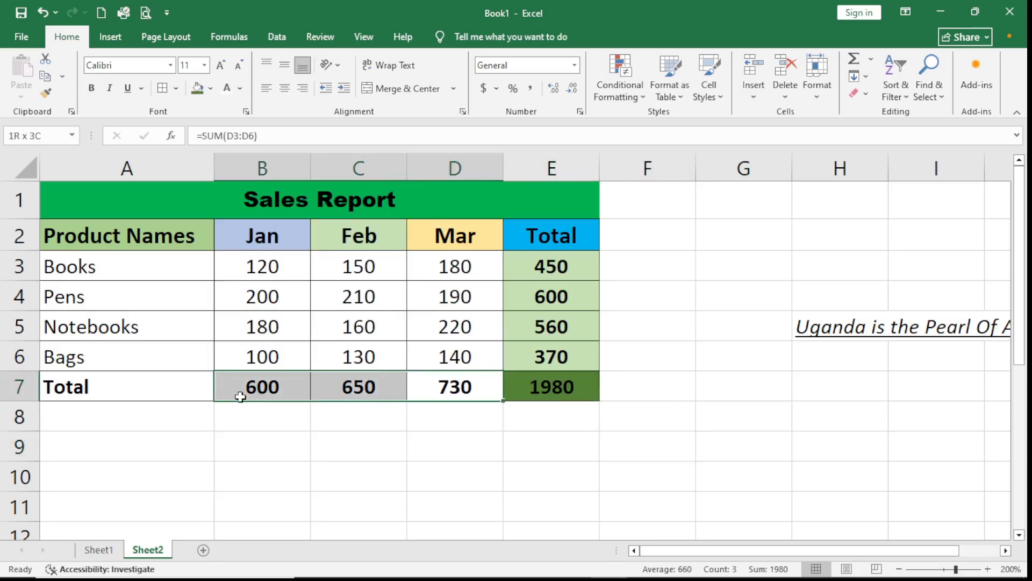
left_click(211, 89)
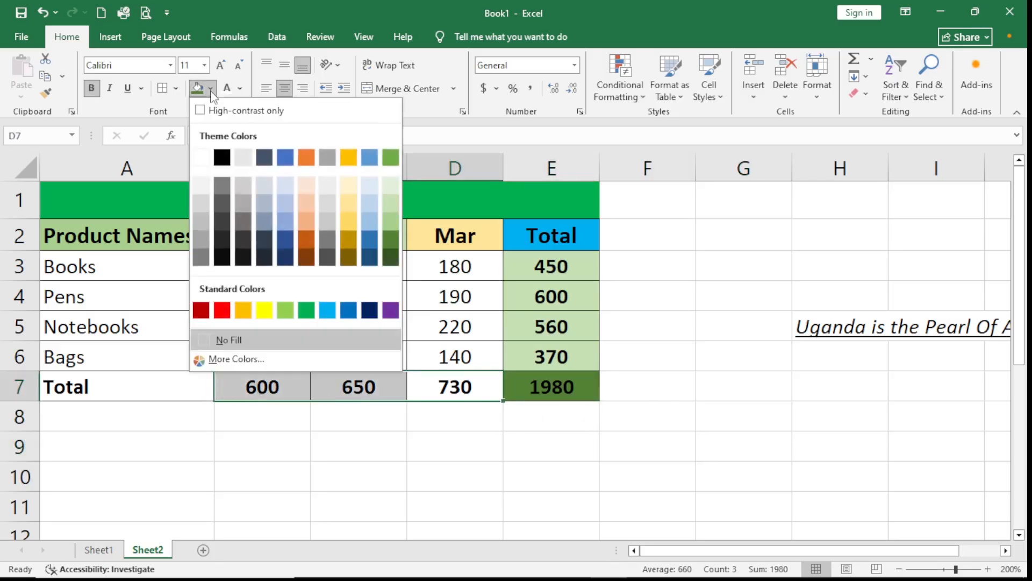
left_click(305, 188)
left_click(308, 438)
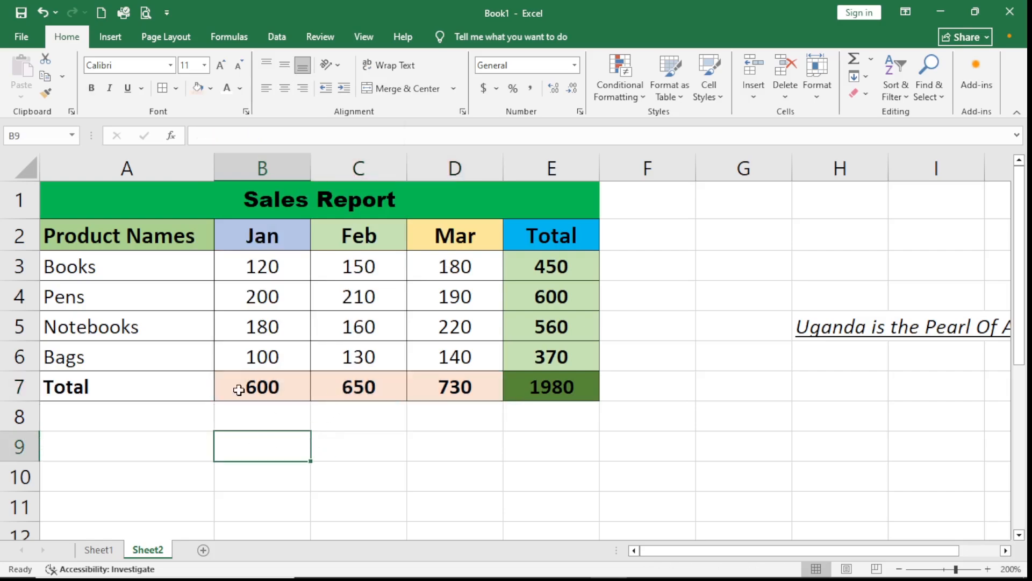
Apply the same light orange fill to the "Total" label in A7
left_click(197, 385)
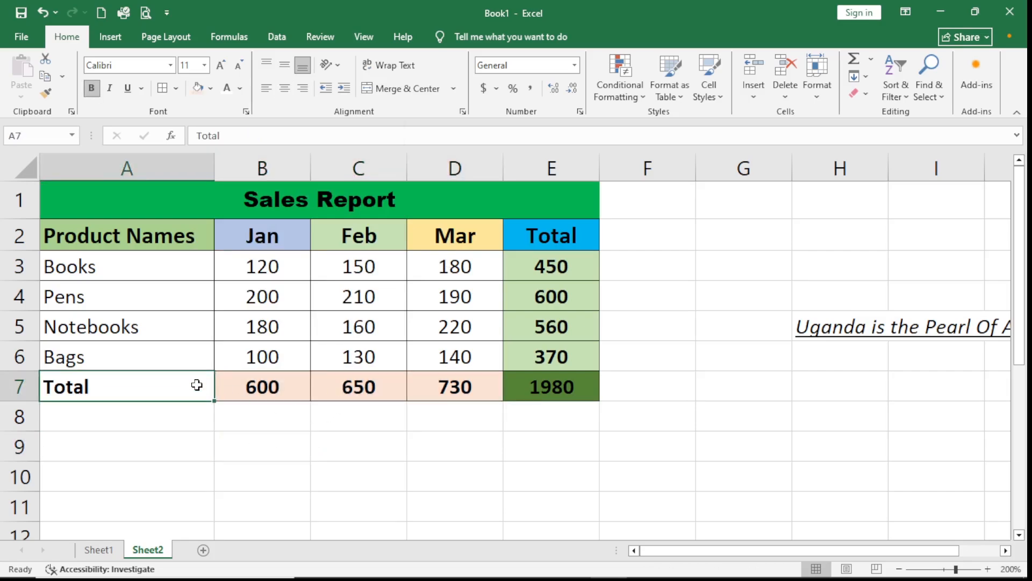
left_click(199, 90)
left_click(749, 431)
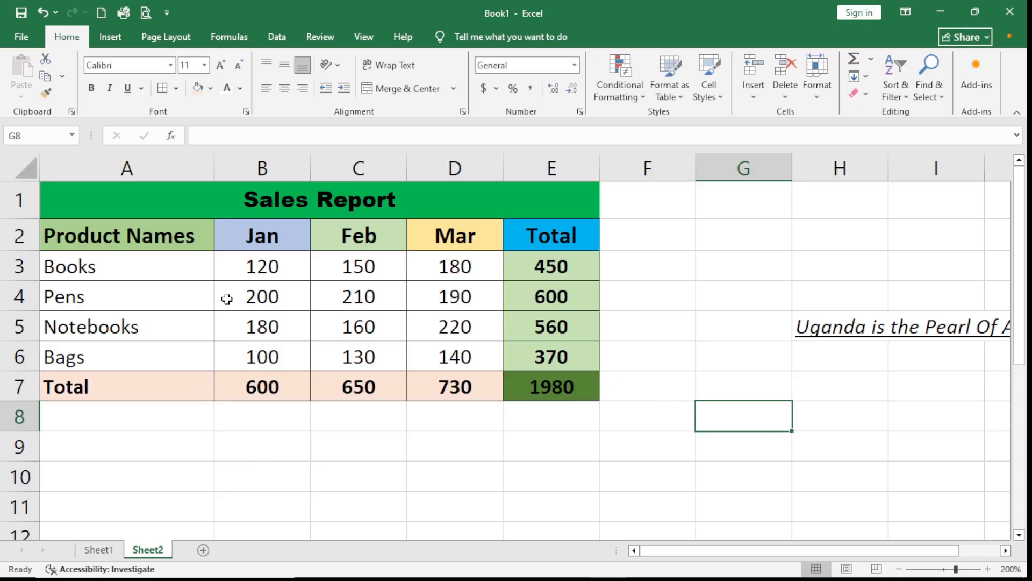
Change the font color of the merged "Sales Report" title in row 1 to white
left_click(254, 204)
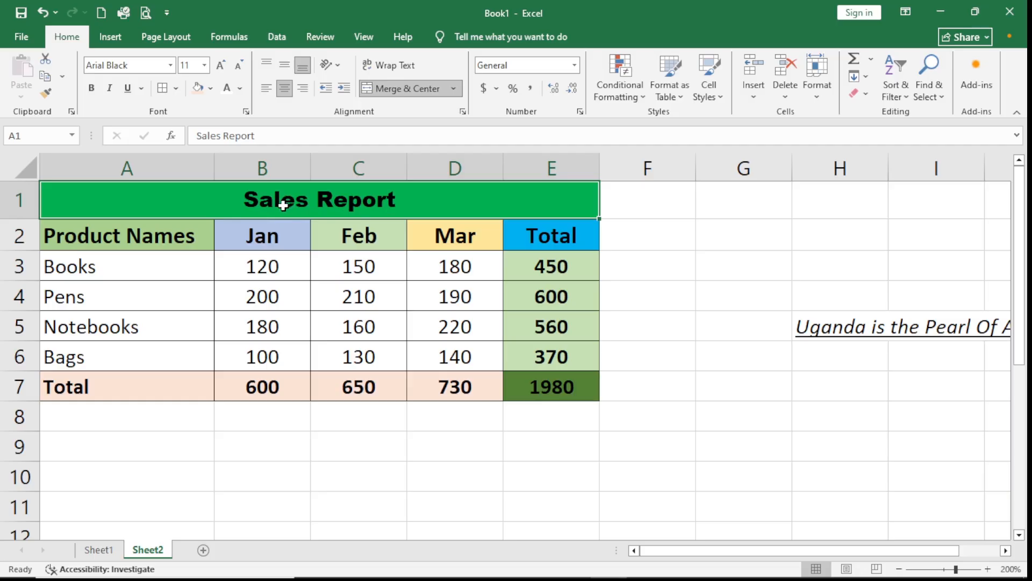
left_click(241, 89)
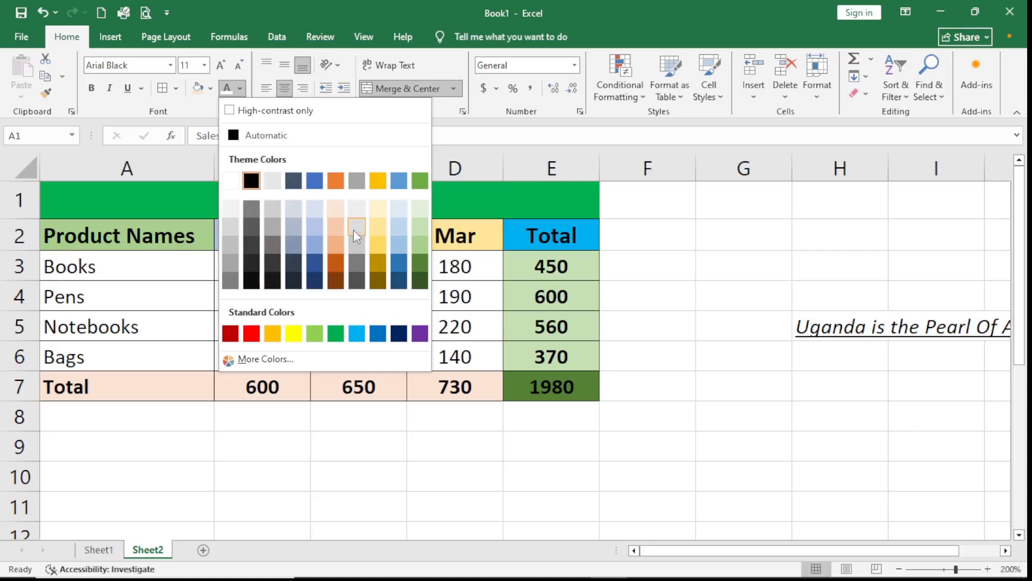
left_click(231, 182)
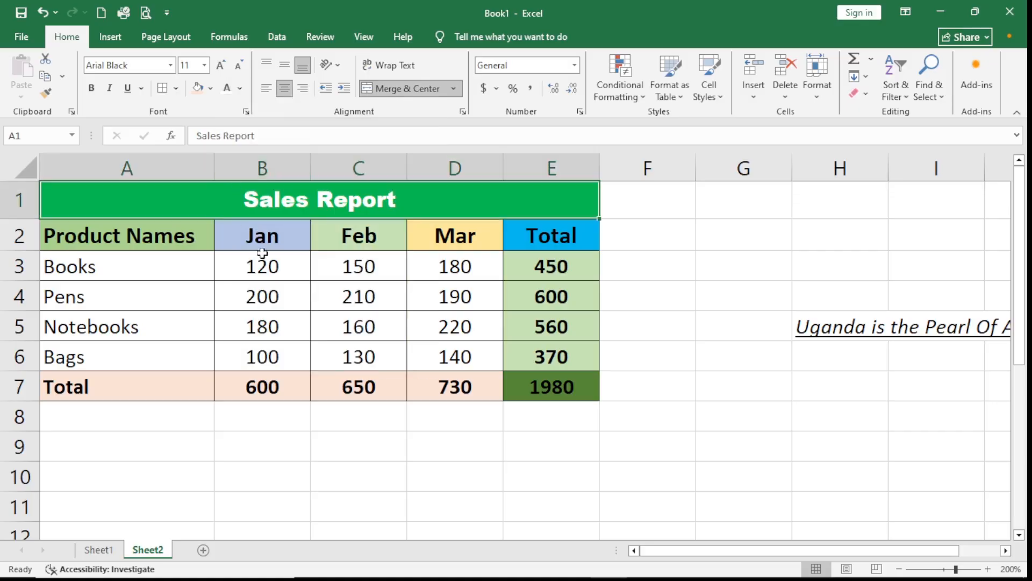
left_click(690, 366)
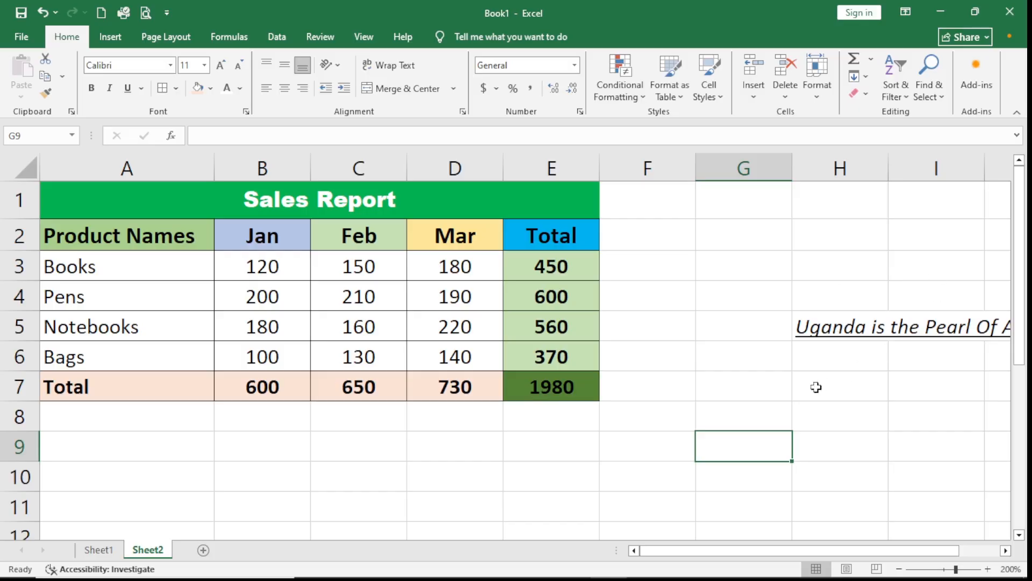
Wrap the text "Uganda is the Pearl Of Africa" within cell H5
left_click(855, 327)
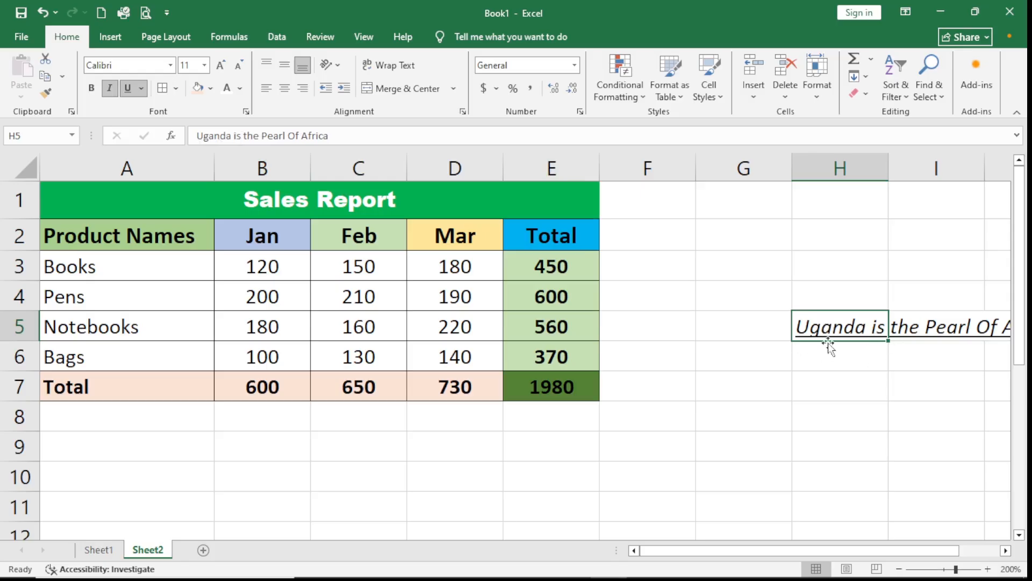
left_click(857, 382)
scroll(731, 509, "right", 1)
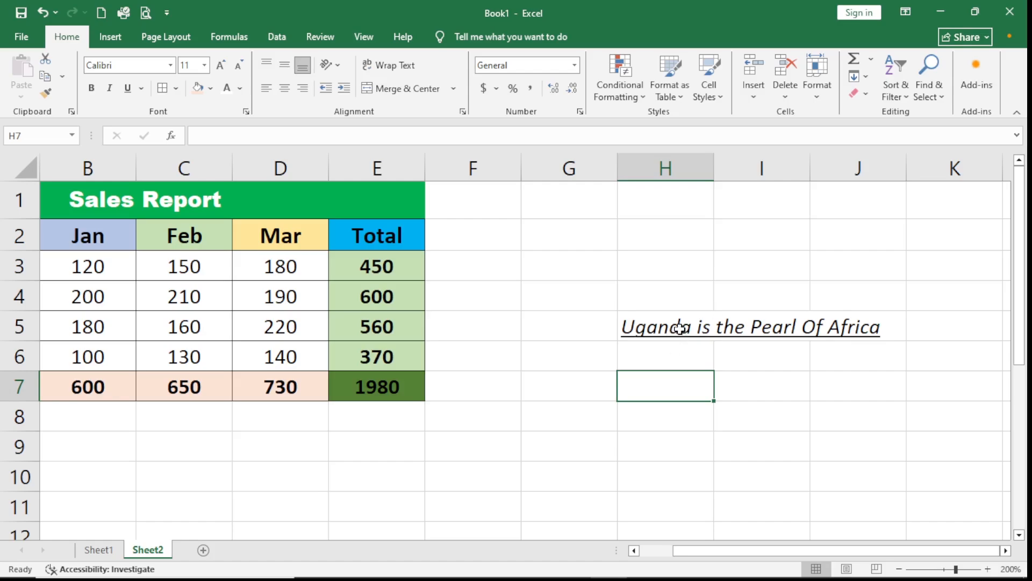
left_click(588, 415)
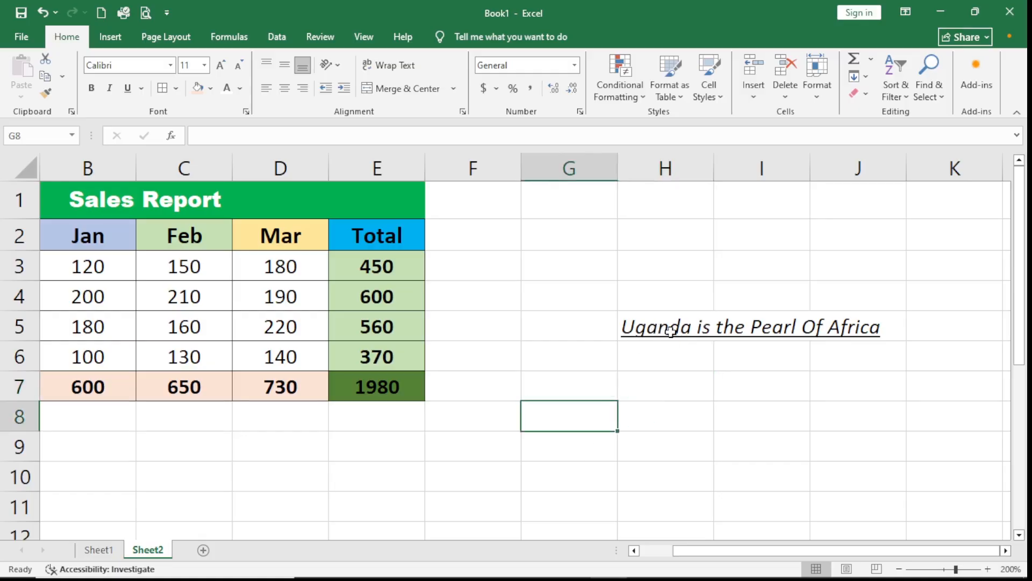
left_click(671, 329)
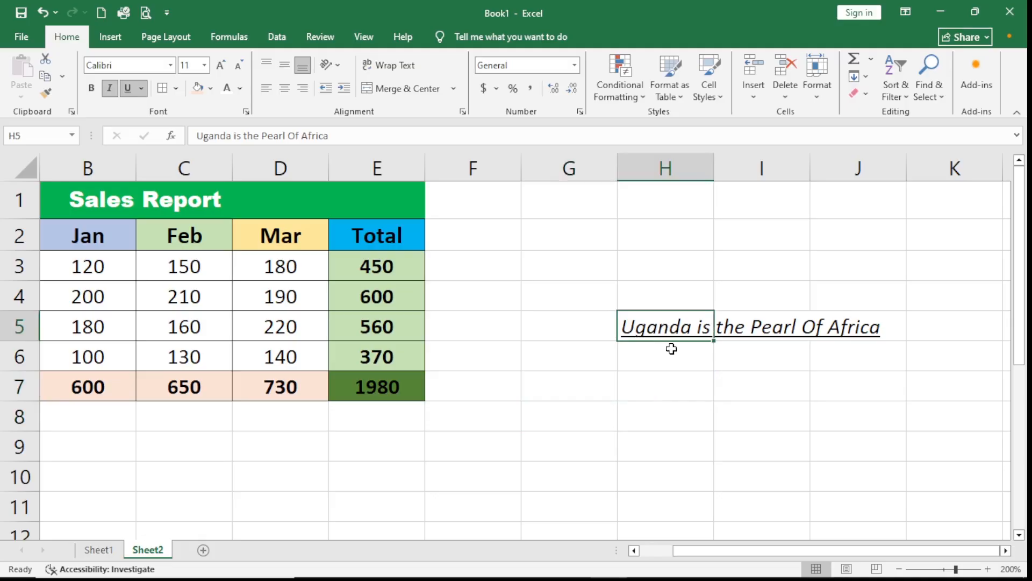
left_click(401, 65)
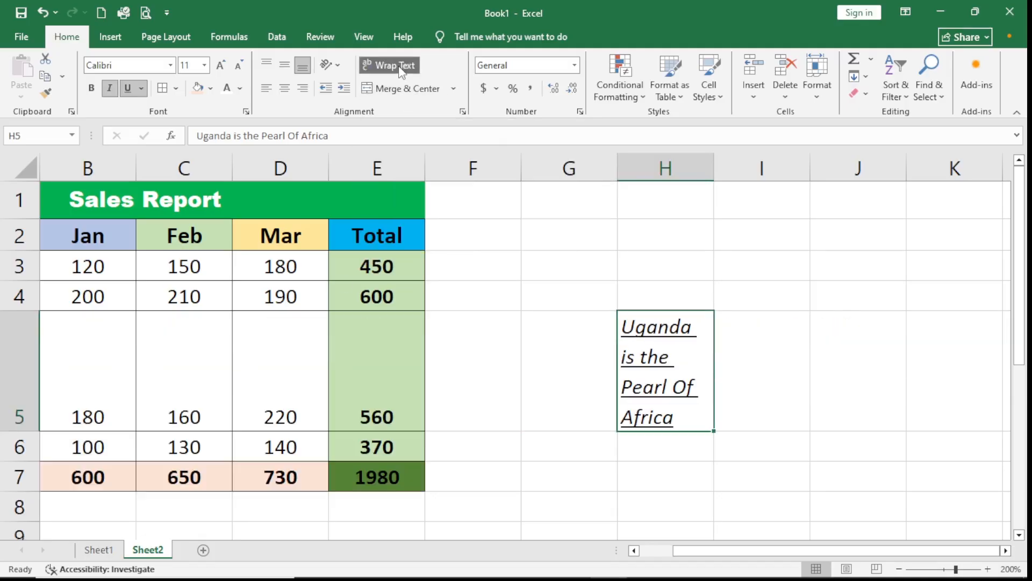
left_click(766, 459)
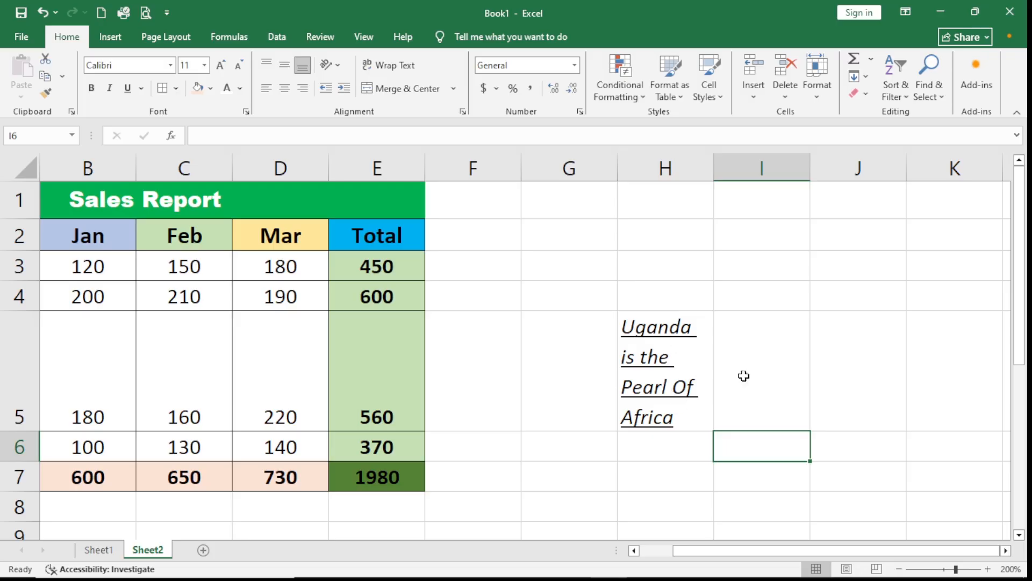
Turn off text wrapping for the sentence in cell H5
left_click(655, 371)
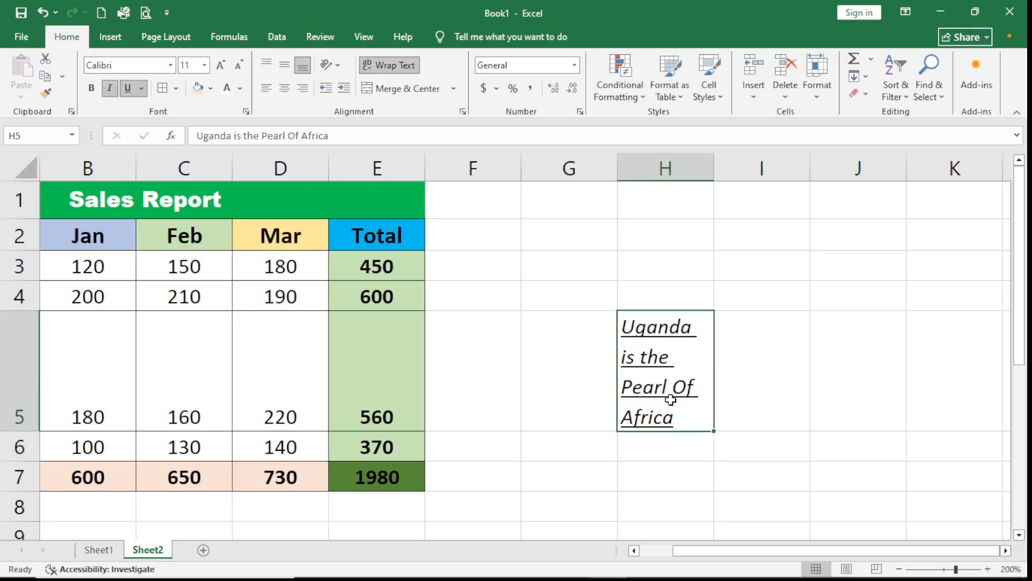
left_click(391, 65)
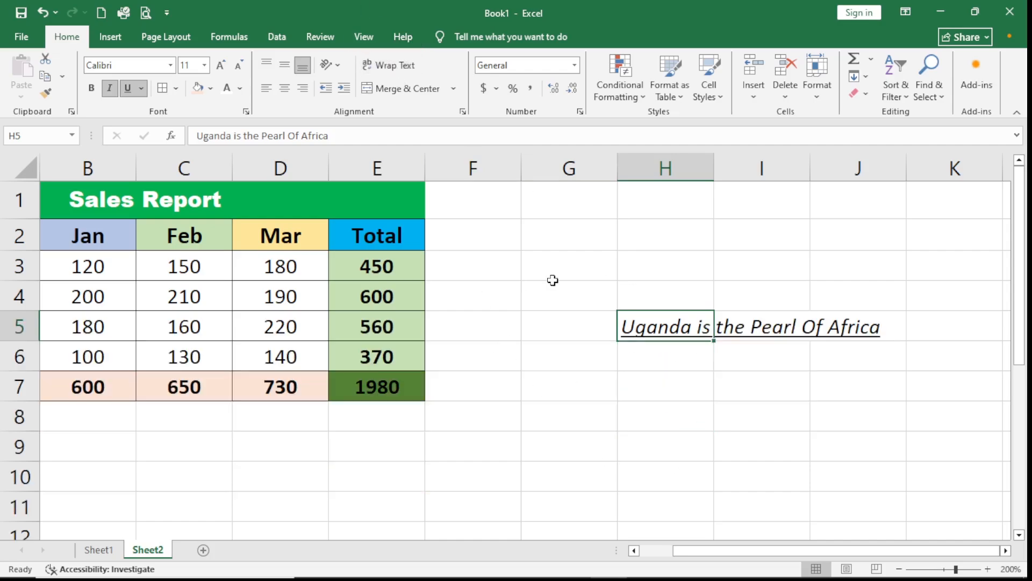
left_click(504, 411)
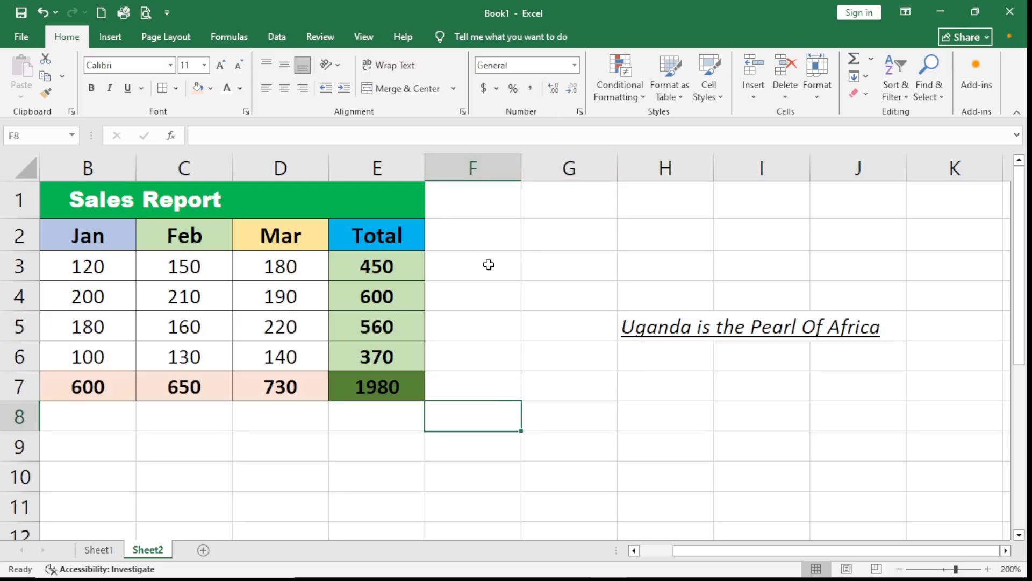
Apply the Currency number format to the product totals in E3:E6
left_click(380, 266)
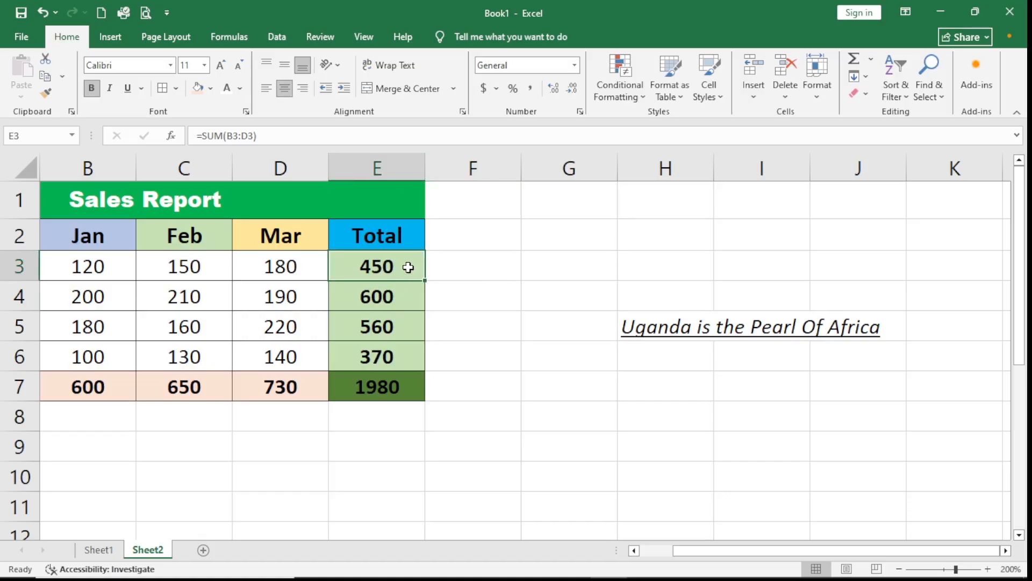
left_click_drag(404, 281, 410, 346)
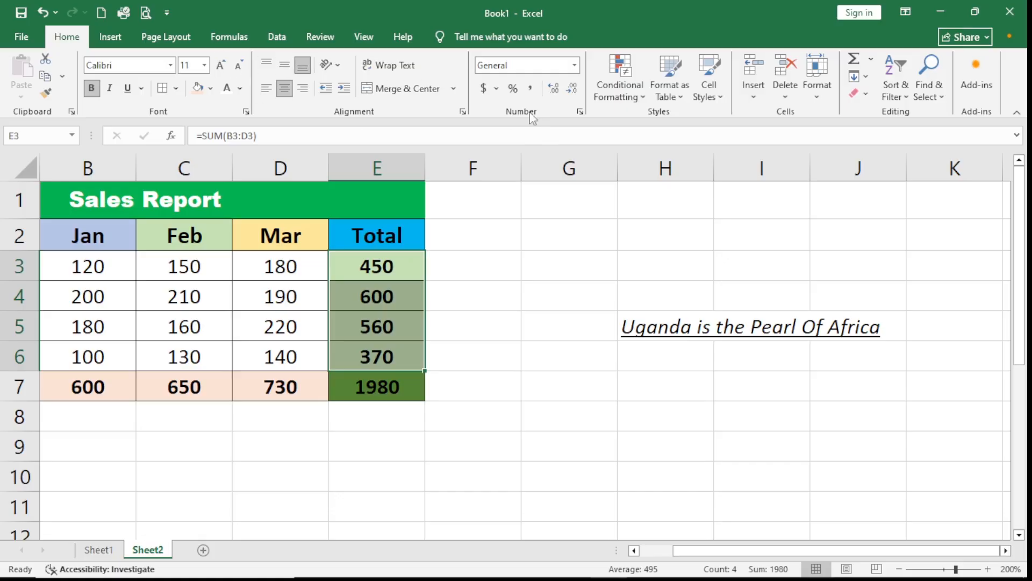
left_click(575, 65)
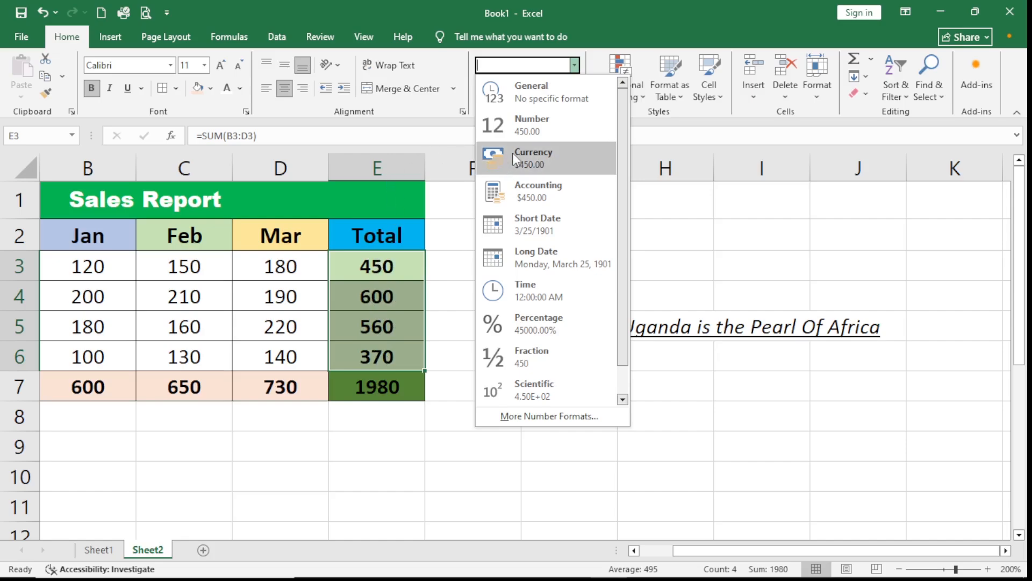
left_click(558, 164)
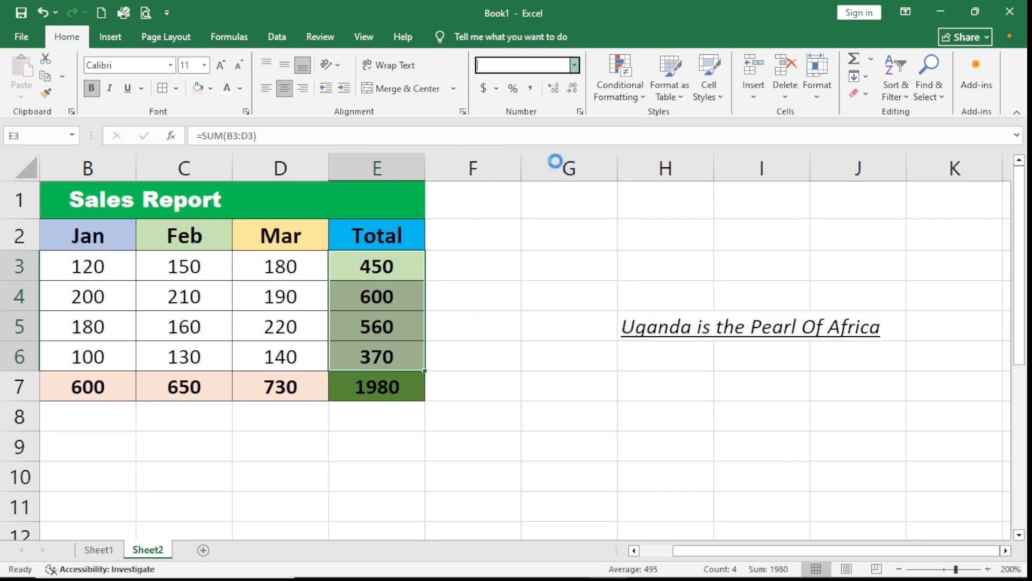
left_click(497, 91)
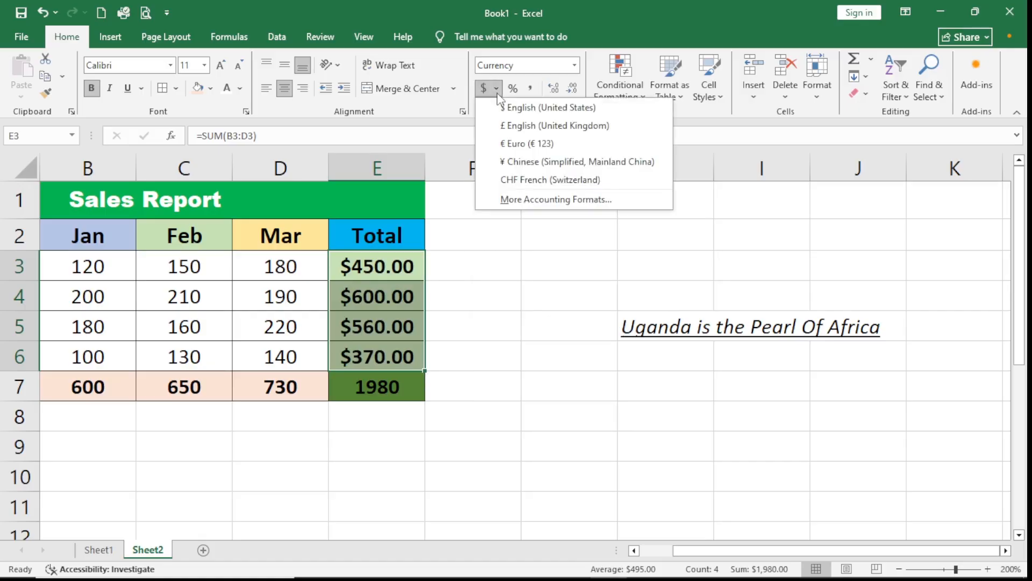
left_click(497, 90)
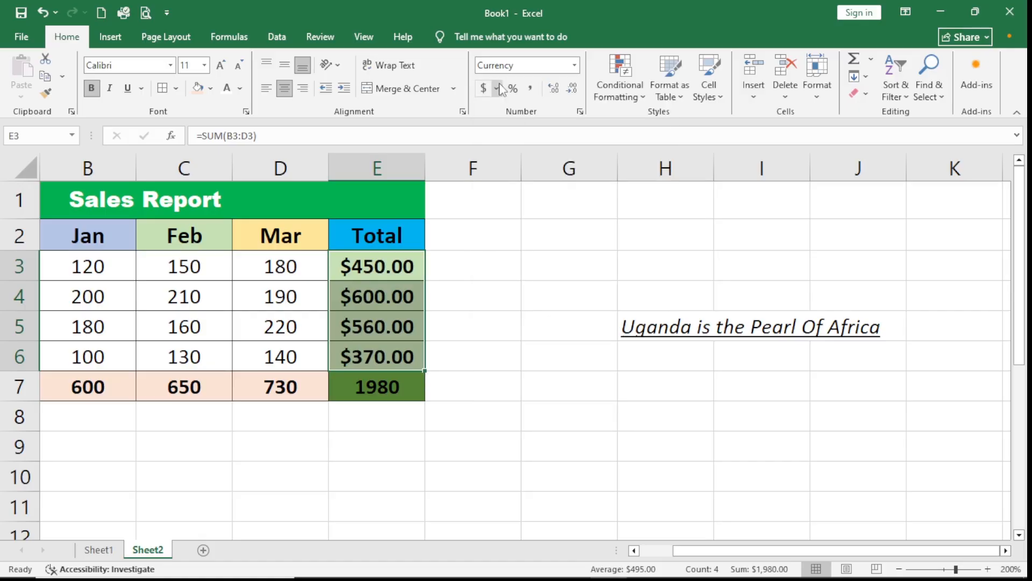
Set the currency symbol of the product totals in E3:E6 to UGX using the Currency category
left_click(498, 90)
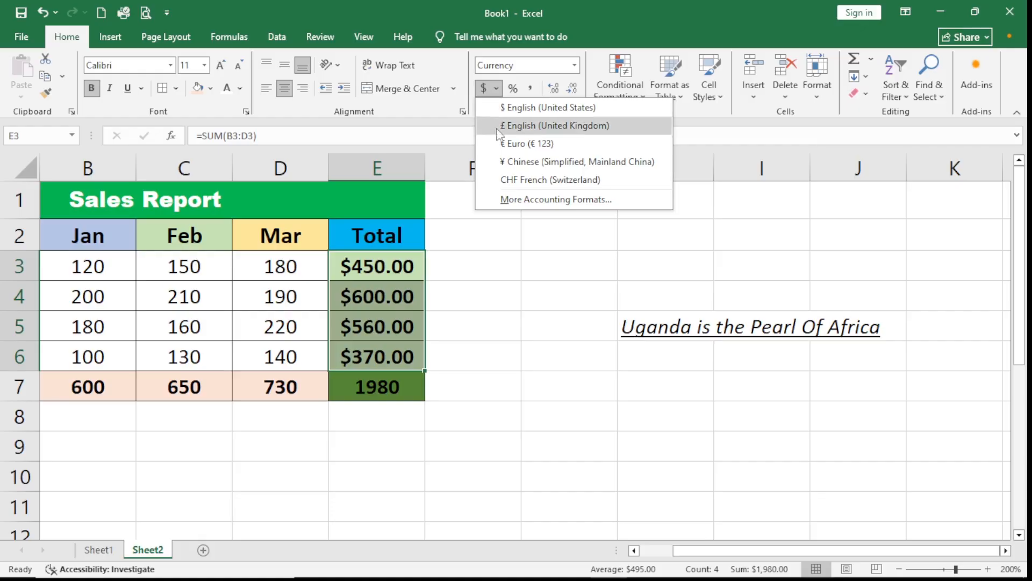
left_click(511, 200)
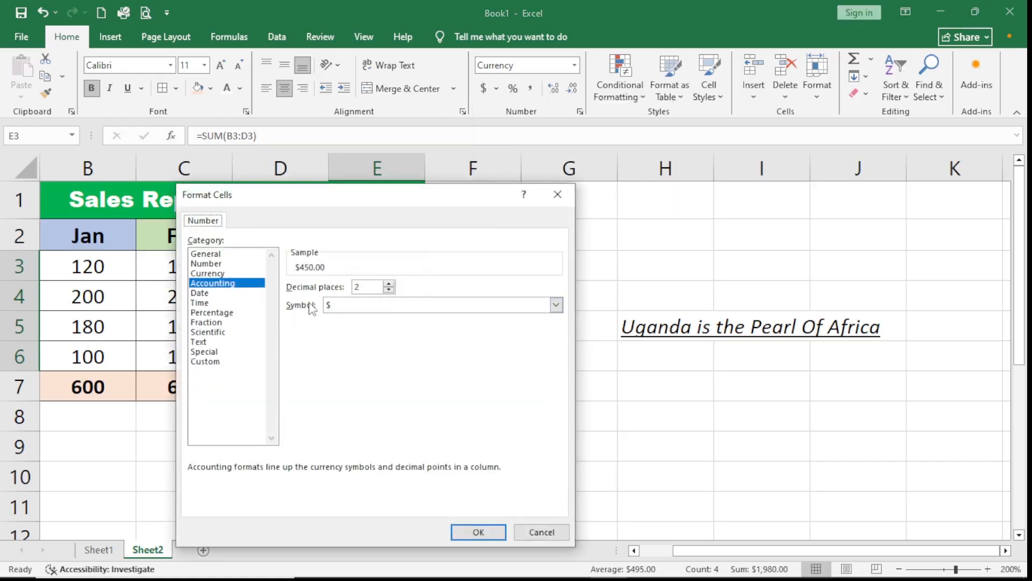
left_click(207, 274)
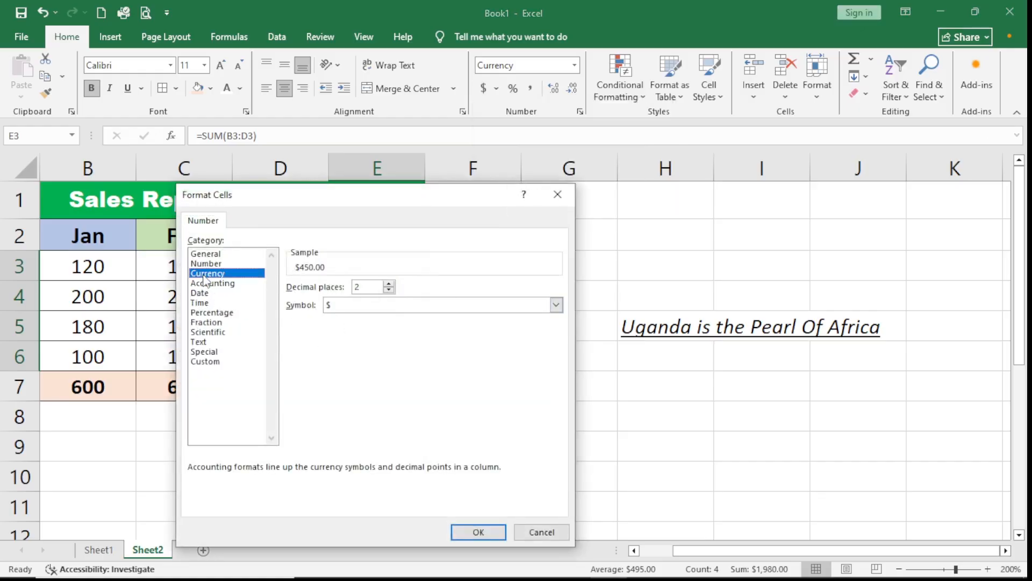
left_click(380, 308)
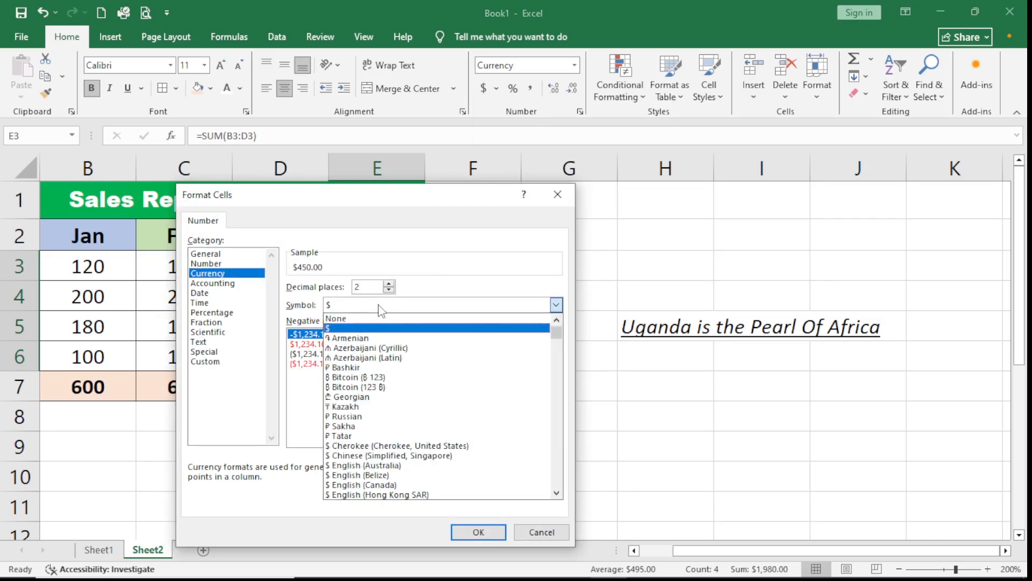
left_click_drag(556, 333, 574, 482)
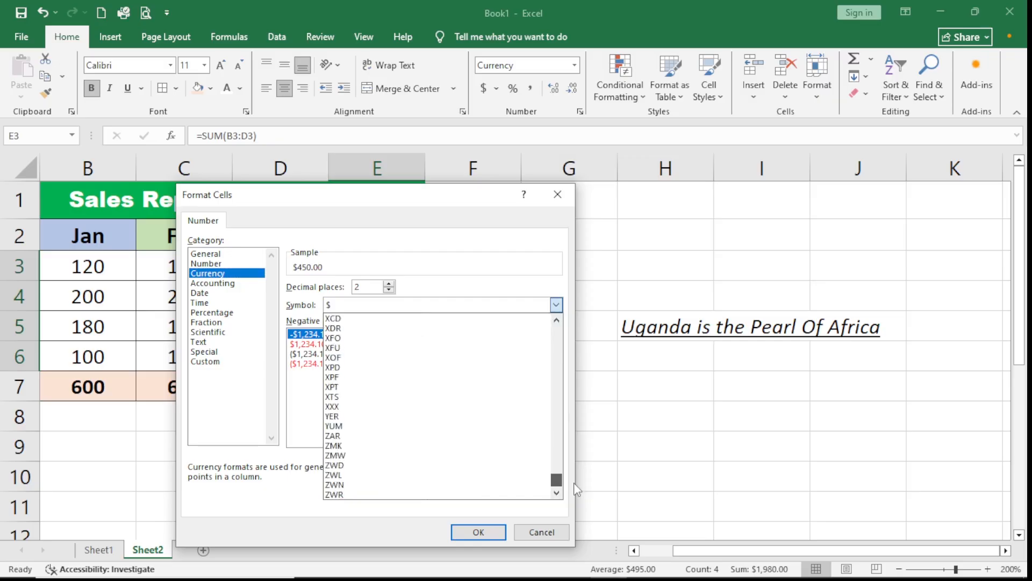
scroll(476, 437, "up", 4)
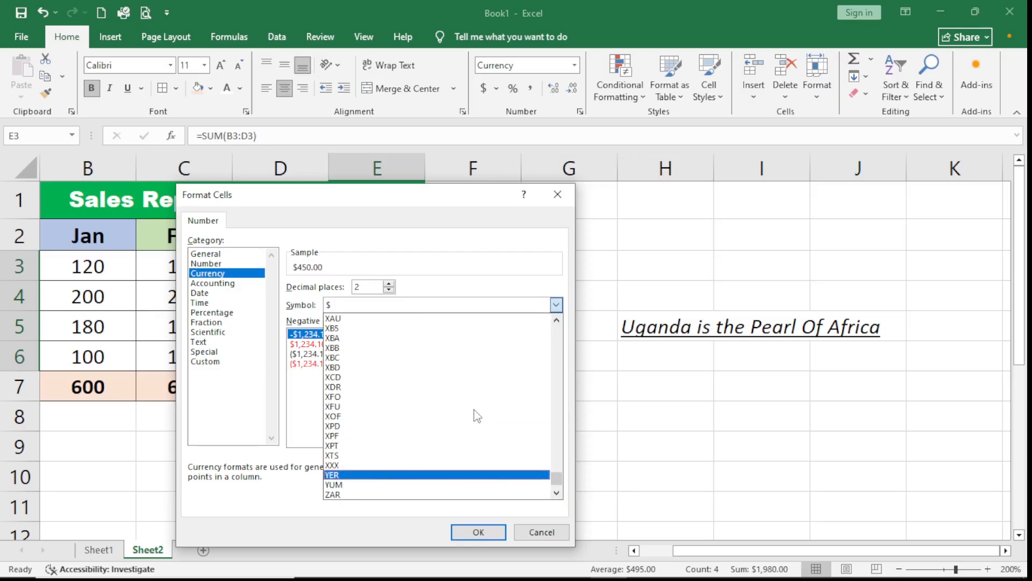
scroll(476, 412, "up", 3)
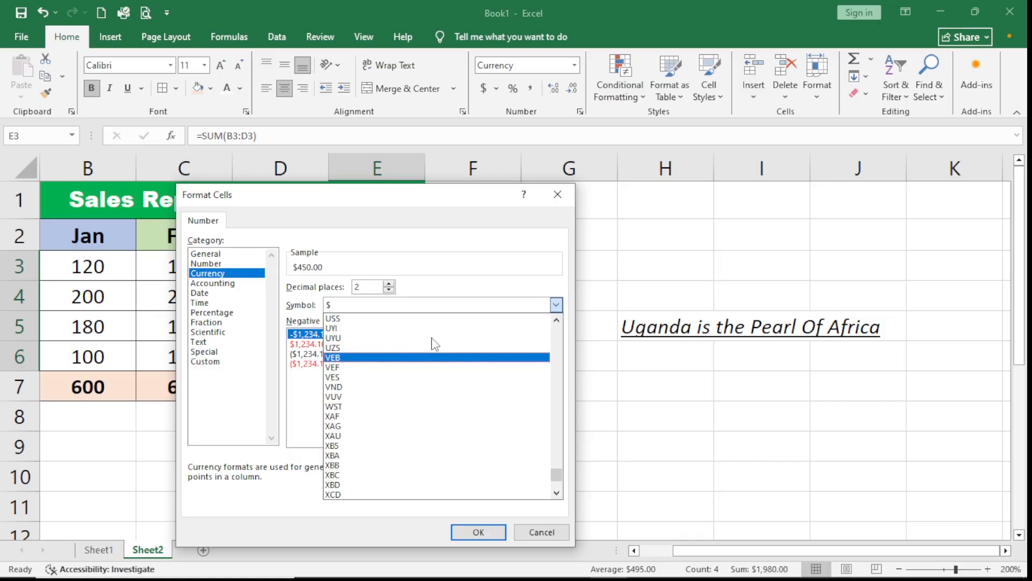
scroll(436, 344, "up", 3)
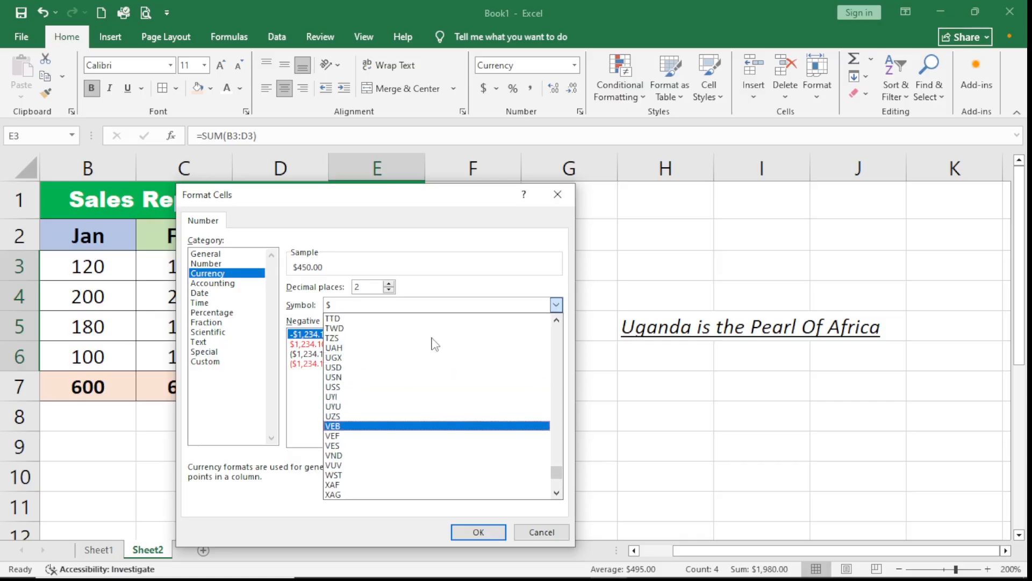
left_click(343, 357)
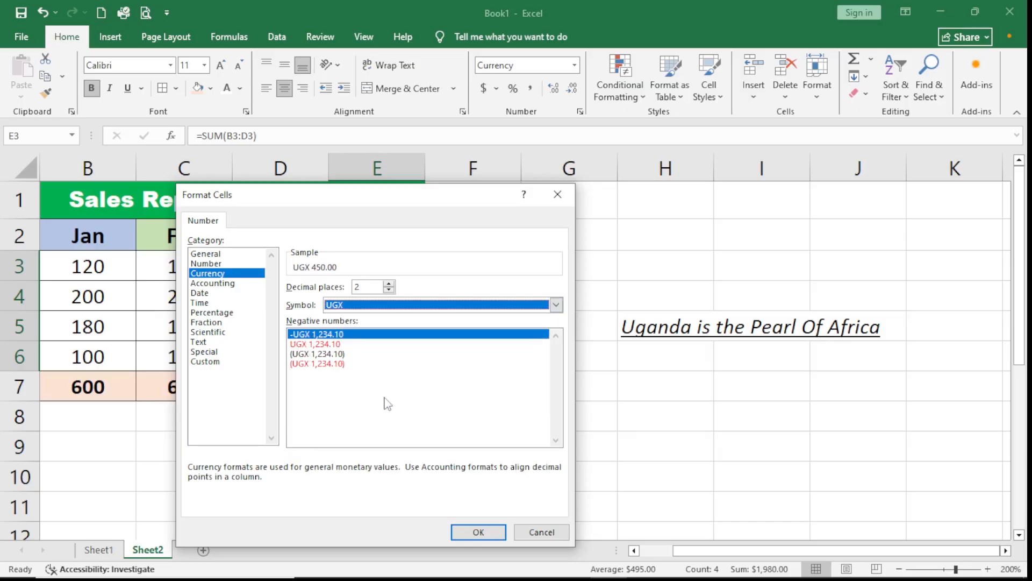
left_click(475, 534)
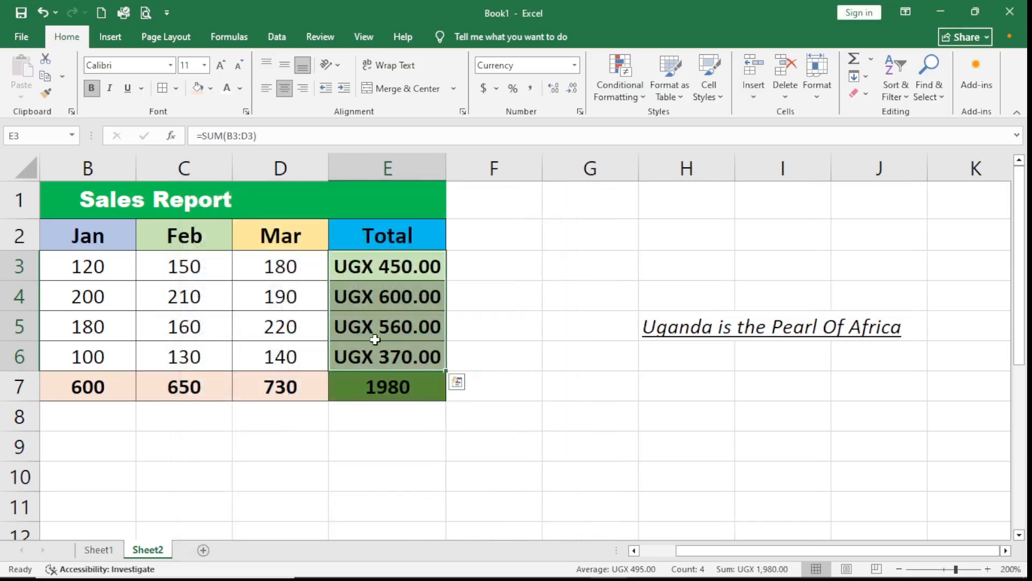
Set the UGX currency format of the product totals in E3:E6 to 0 decimal places
right_click(423, 274)
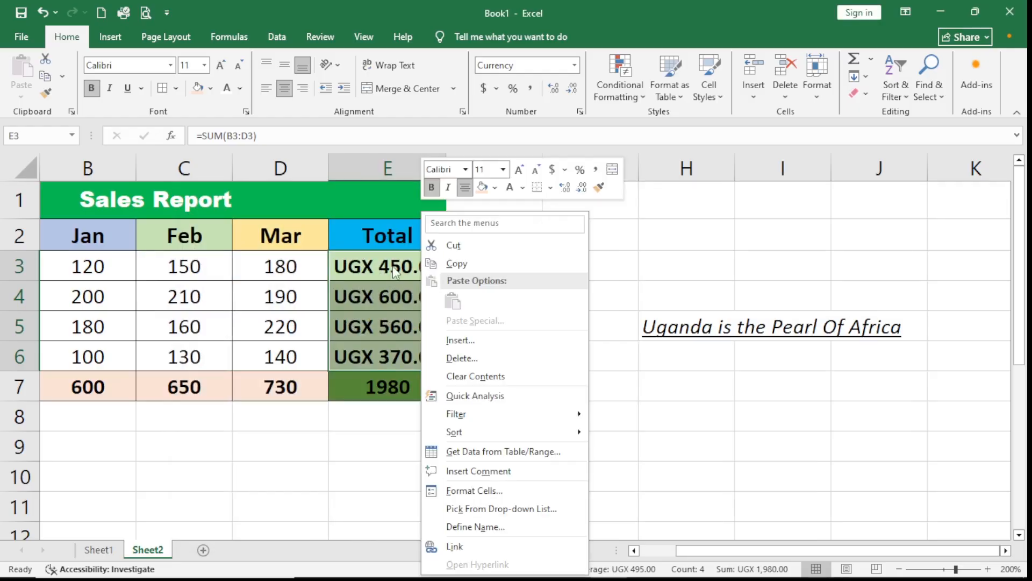
key("Escape")
right_click(404, 269)
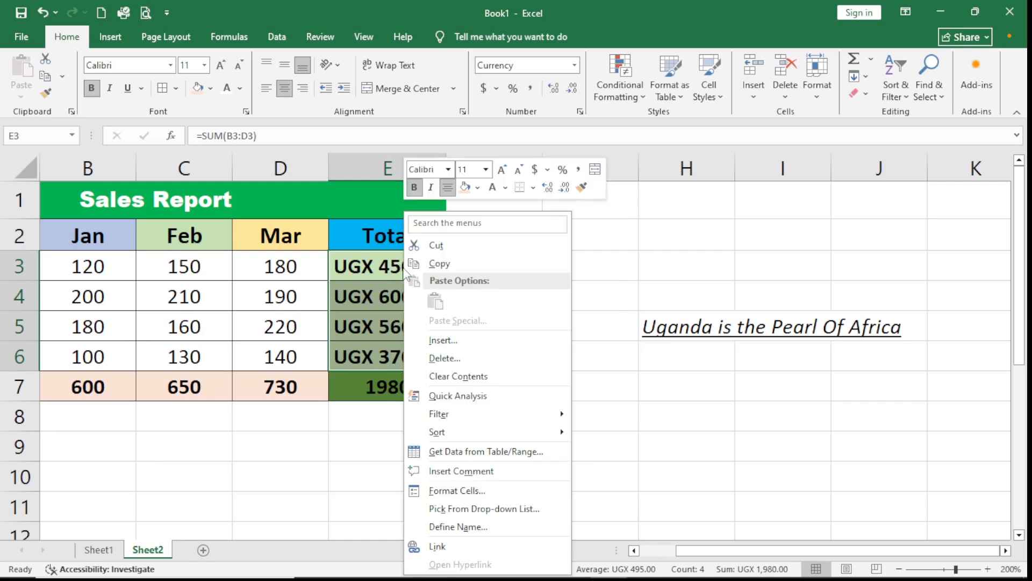
left_click(434, 492)
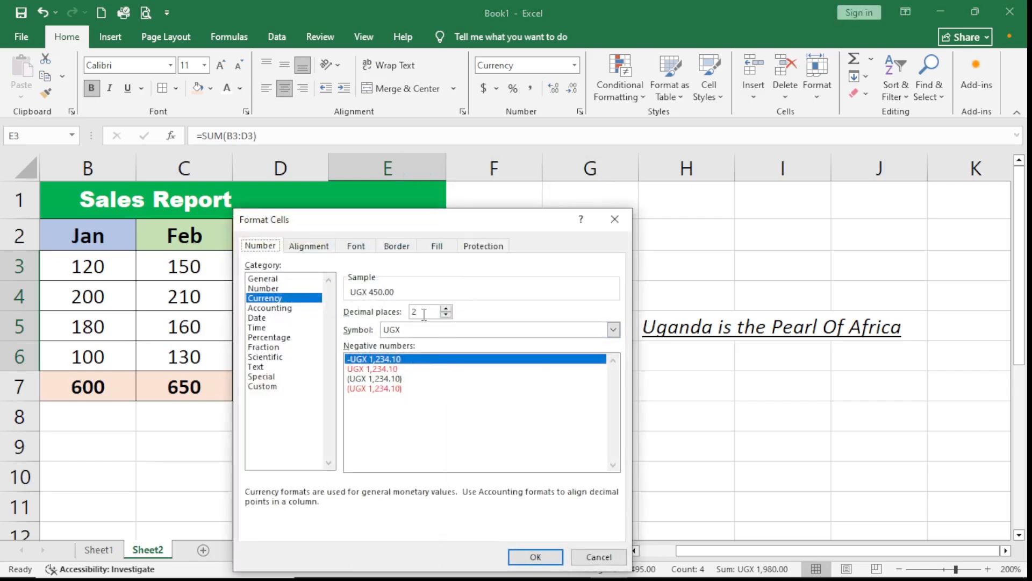
left_click(446, 314)
left_click(446, 314)
left_click(538, 557)
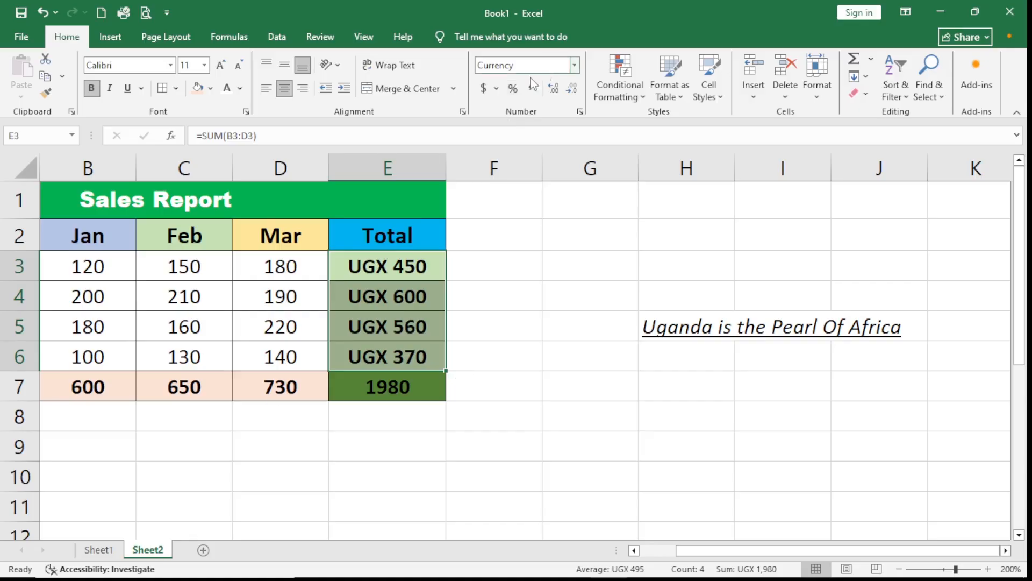
Format the product totals in E3:E6 as Number with 0 decimal places and return to cell A1
left_click(574, 65)
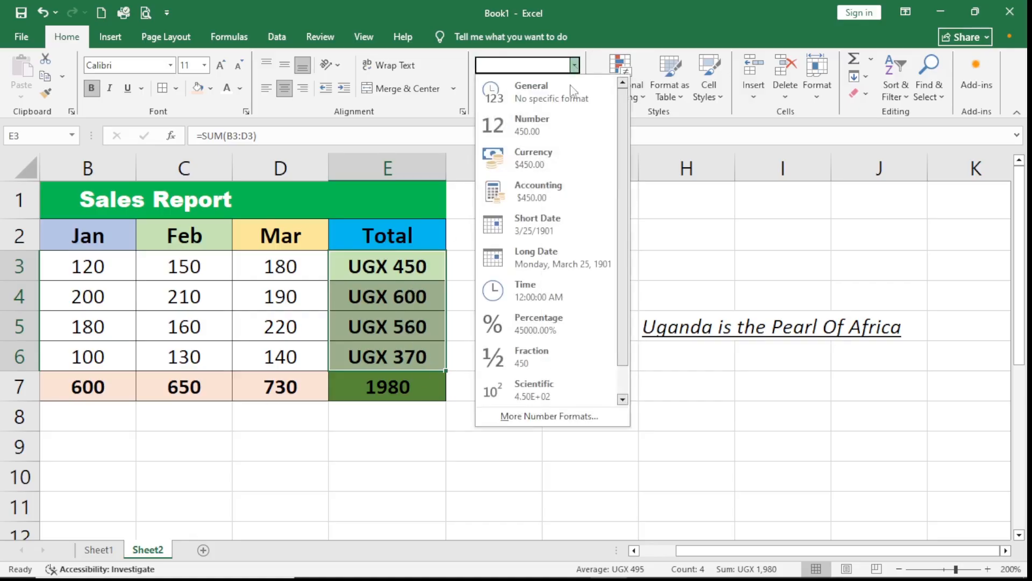
left_click(531, 129)
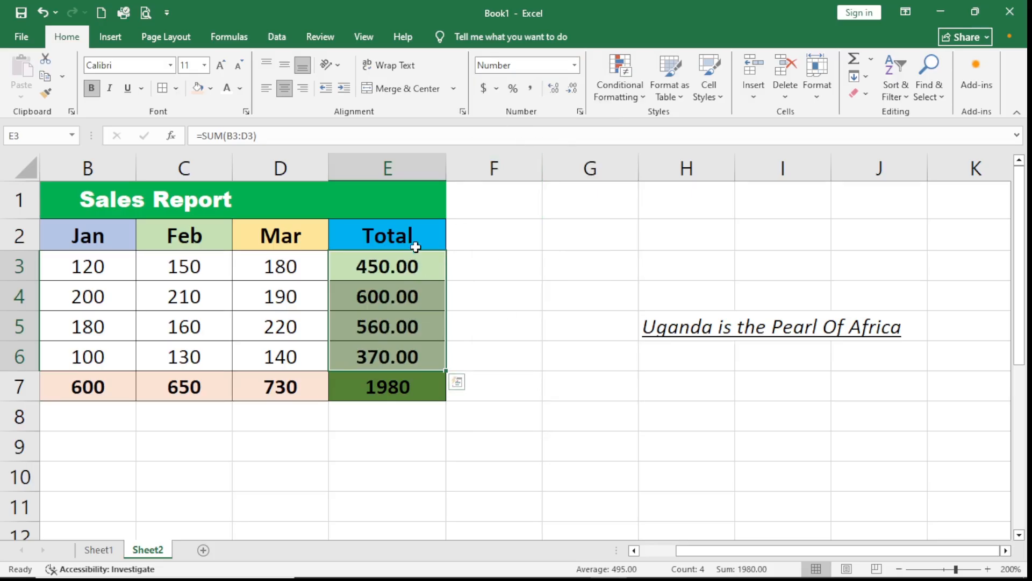
right_click(419, 266)
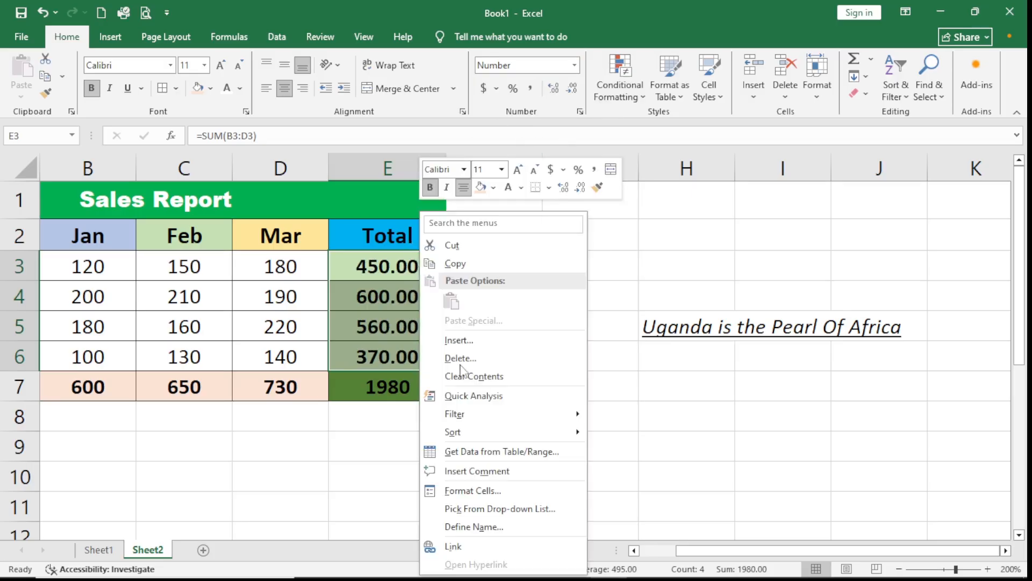
left_click(469, 487)
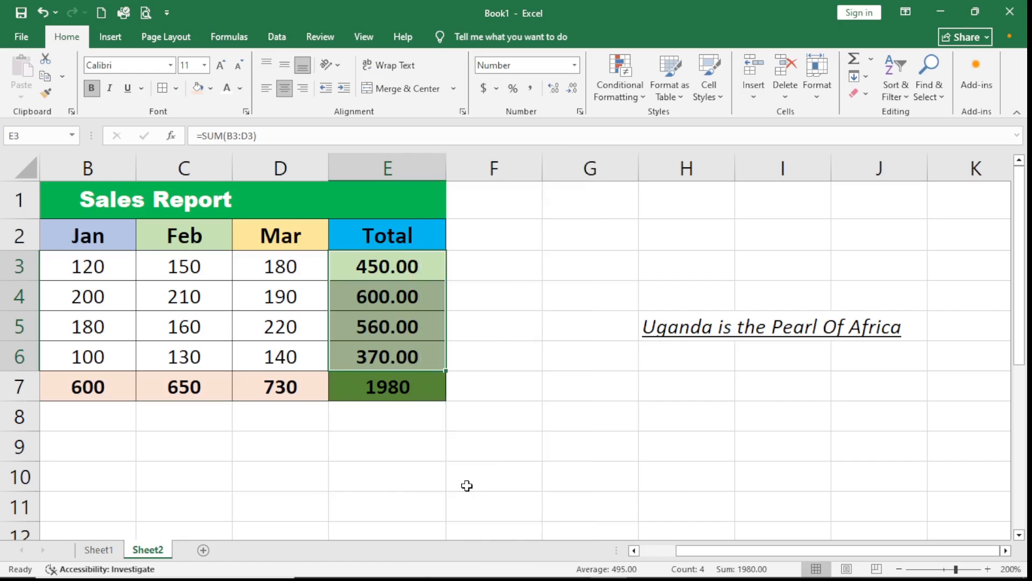
left_click(480, 315)
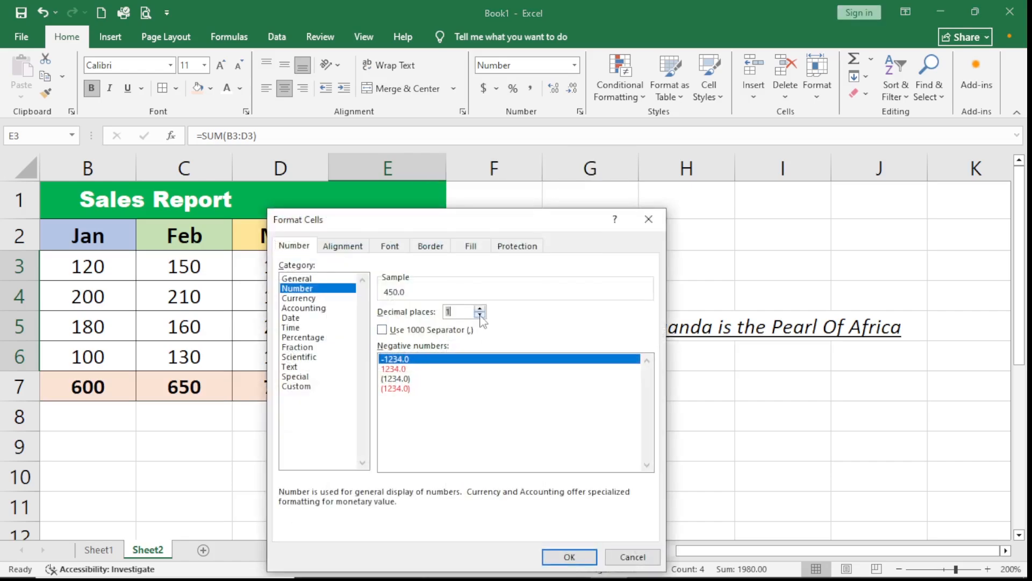
left_click(480, 315)
left_click(576, 556)
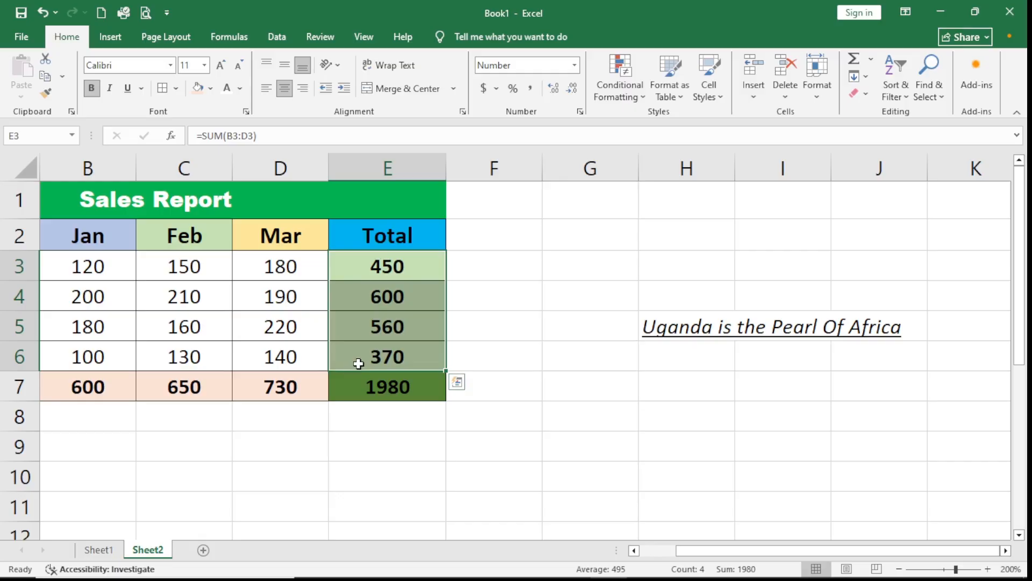
key("ctrl+Home")
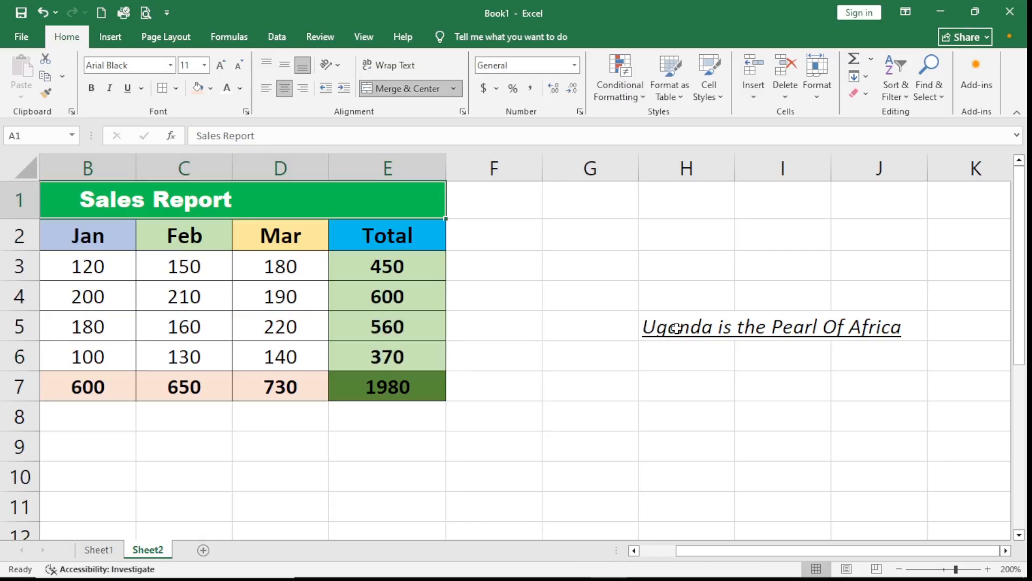